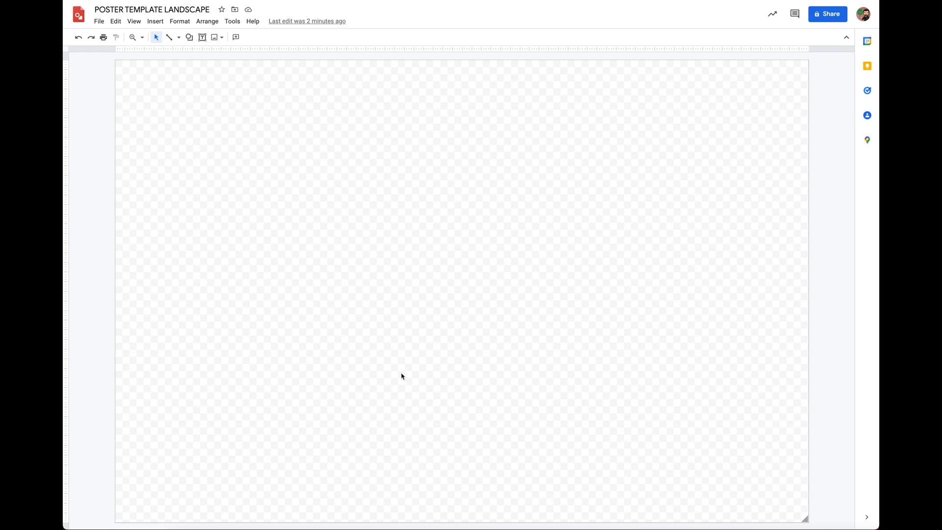
Check the poster's custom page dimensions in the page setup without changing them.
left_click(98, 22)
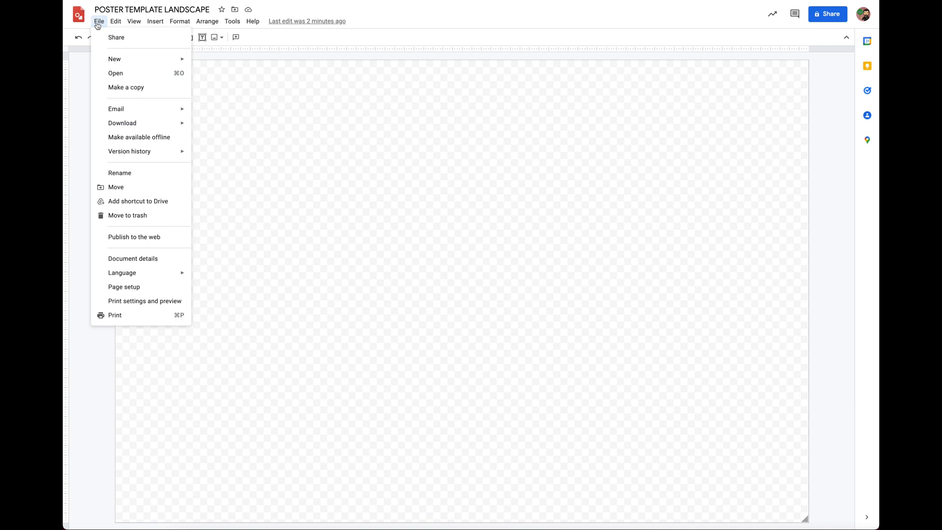
left_click(126, 287)
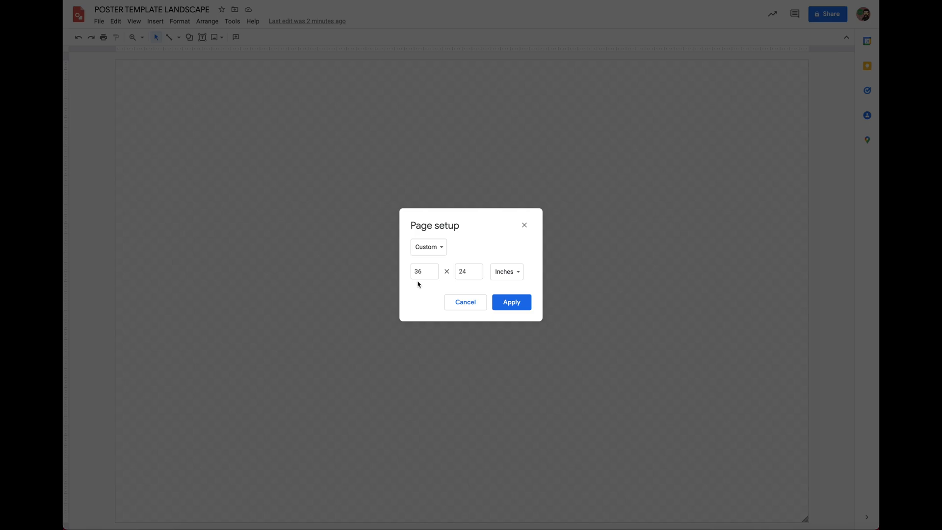
left_click(472, 302)
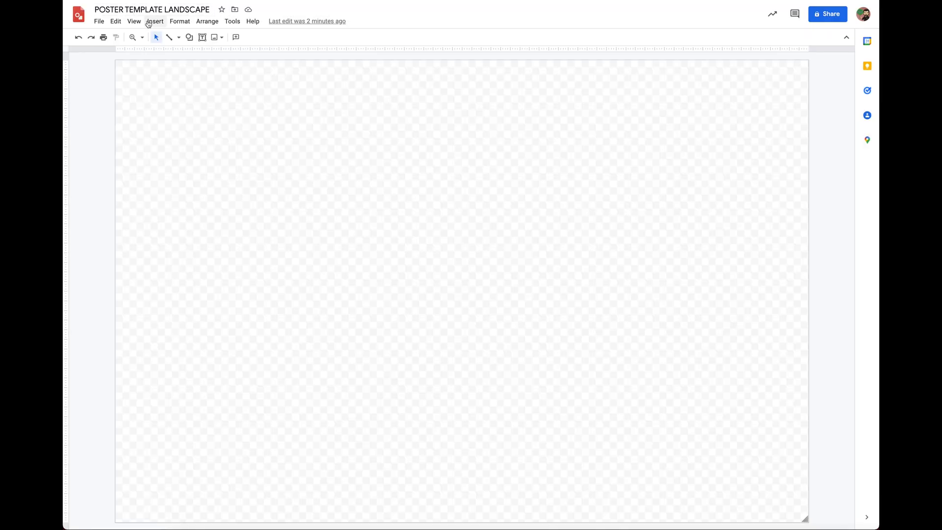
Try a text box reading "This font is small" near the page's upper-left corner, and delete it.
left_click(201, 38)
left_click_drag(173, 91, 394, 170)
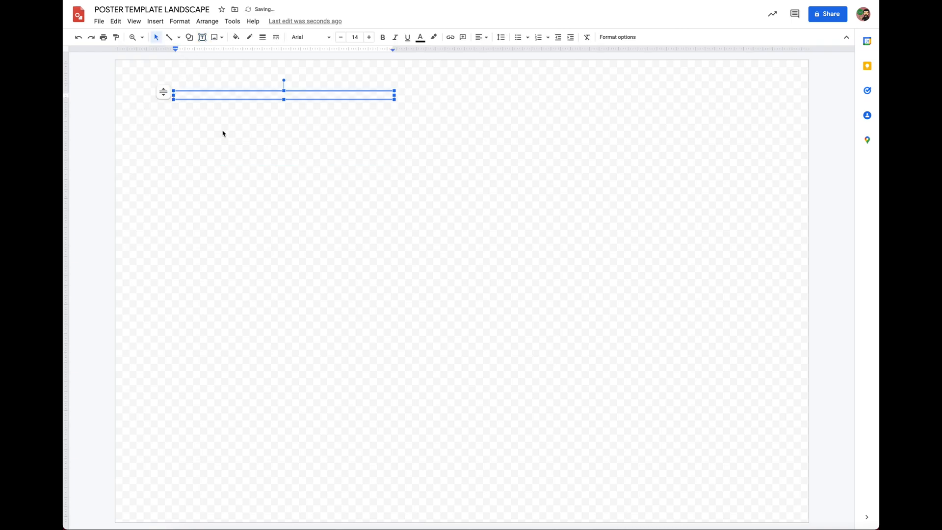
type("This font is small")
left_click(269, 90)
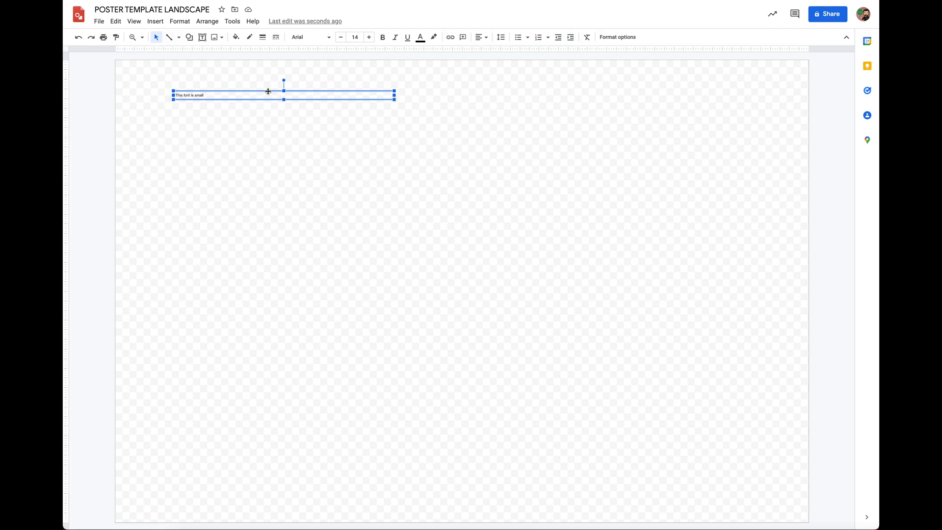
key("Delete")
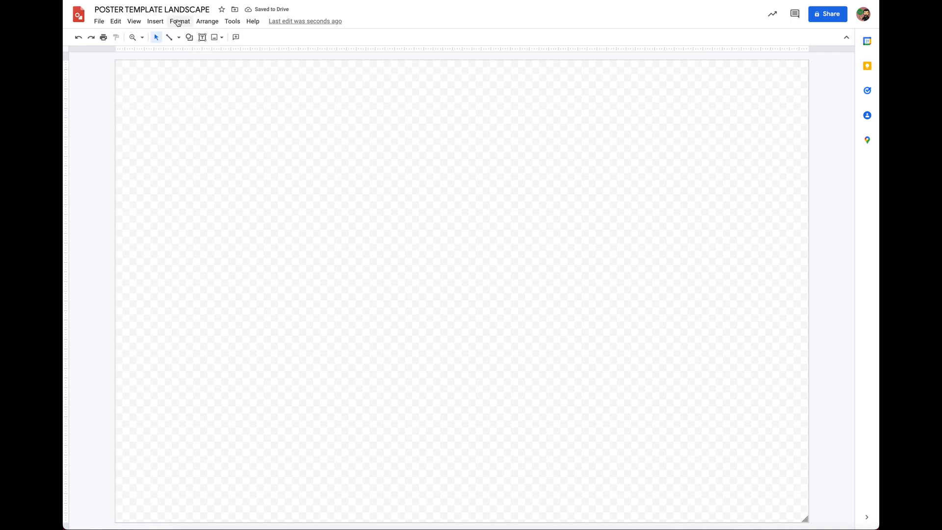
Insert word art containing the teacher's name and move it up and left from the page centre.
left_click(155, 21)
left_click(178, 121)
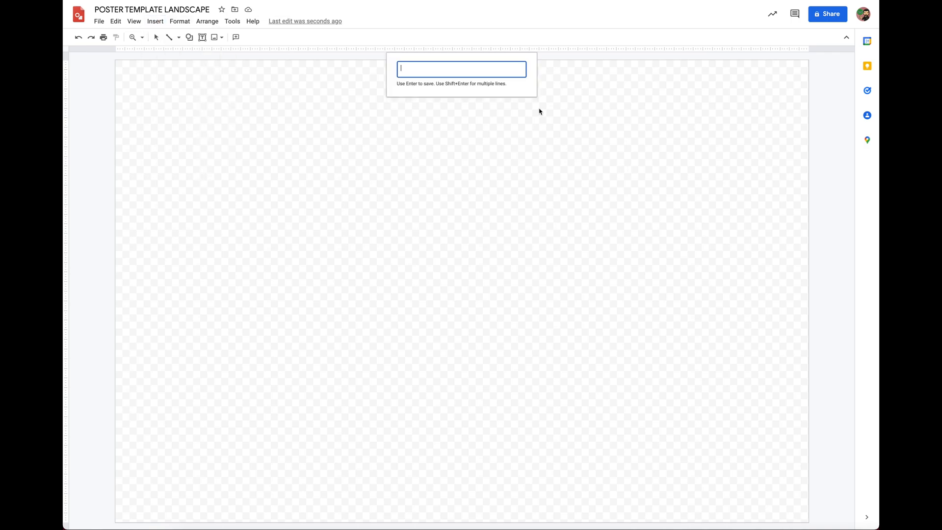
type("Mr. Bonora")
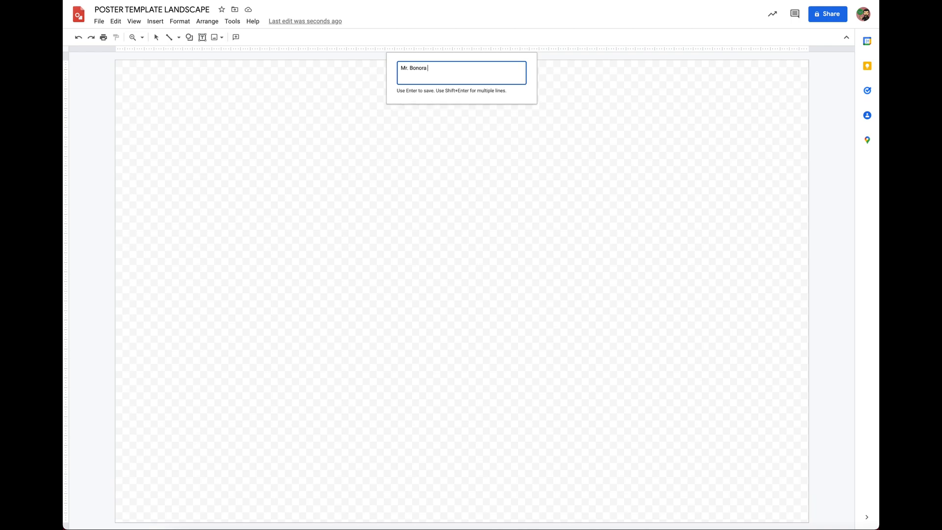
key("Return")
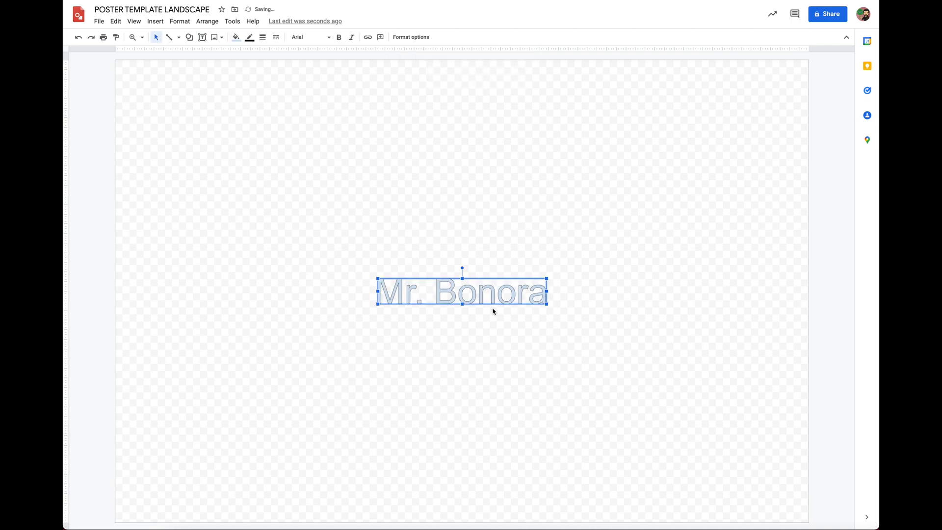
left_click_drag(500, 290, 394, 183)
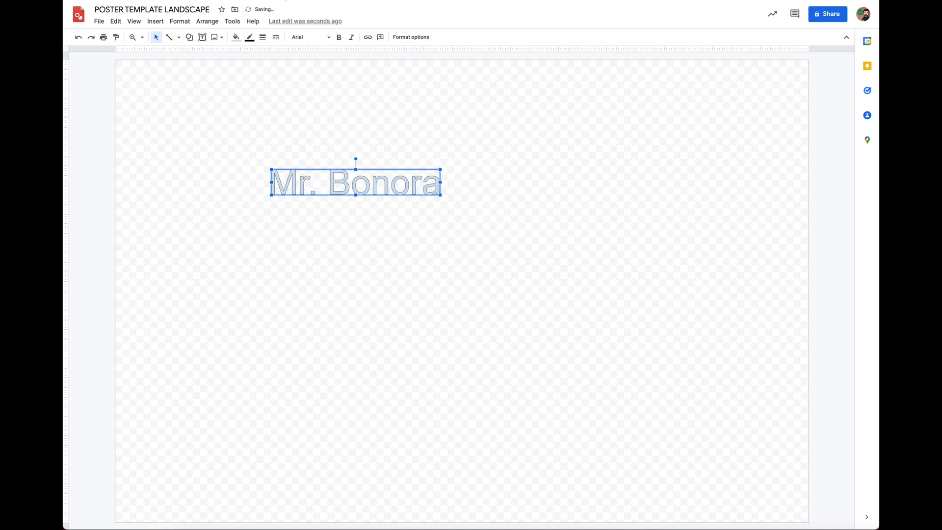
Try the Permanent Marker and Allerta Stencil fonts on the word art name.
left_click(311, 37)
left_click(325, 98)
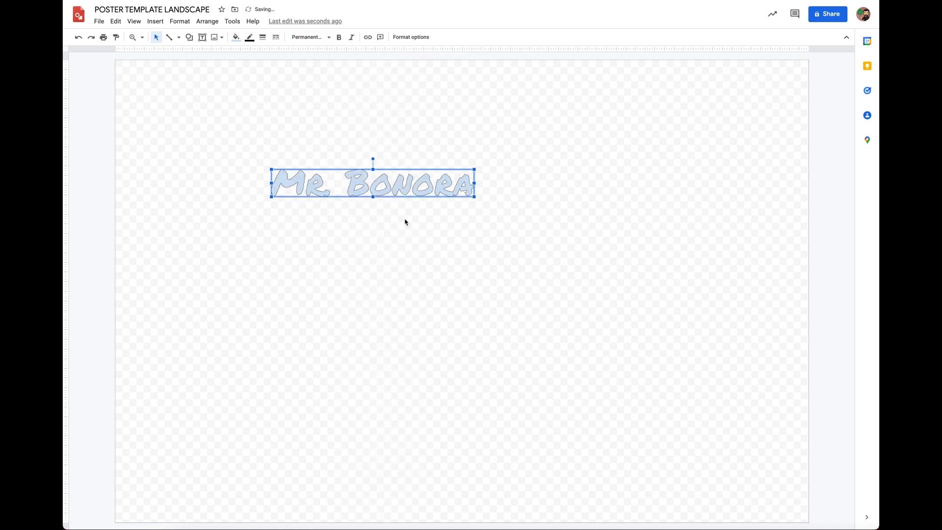
left_click(312, 37)
left_click(355, 196)
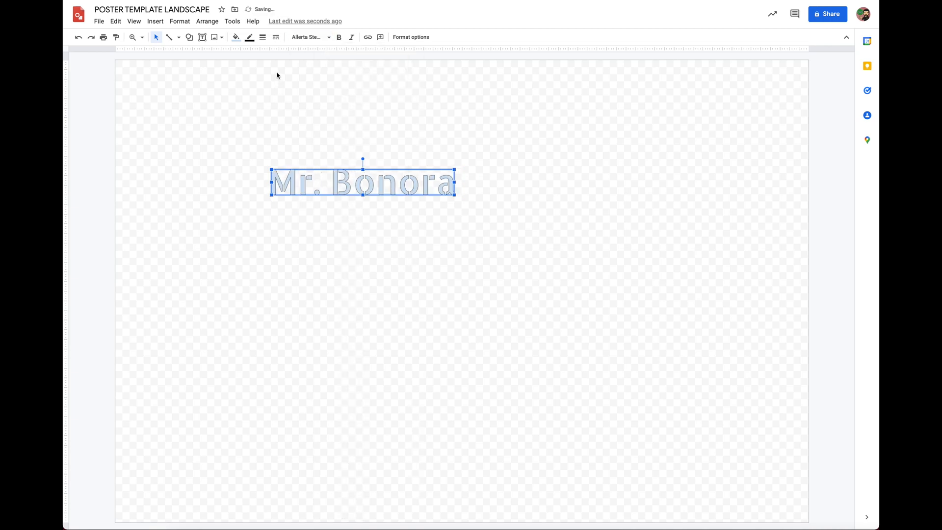
Browse the font list and the catalogue of additional fonts, and leave it without adding any font.
left_click(311, 38)
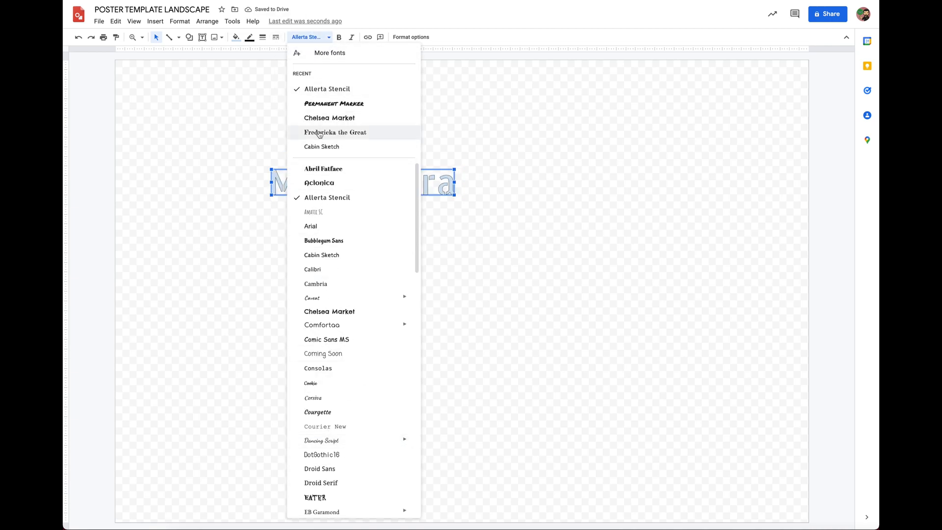
scroll(332, 294, "down", 15)
scroll(359, 207, "up", 10)
left_click(335, 58)
scroll(444, 320, "down", 5)
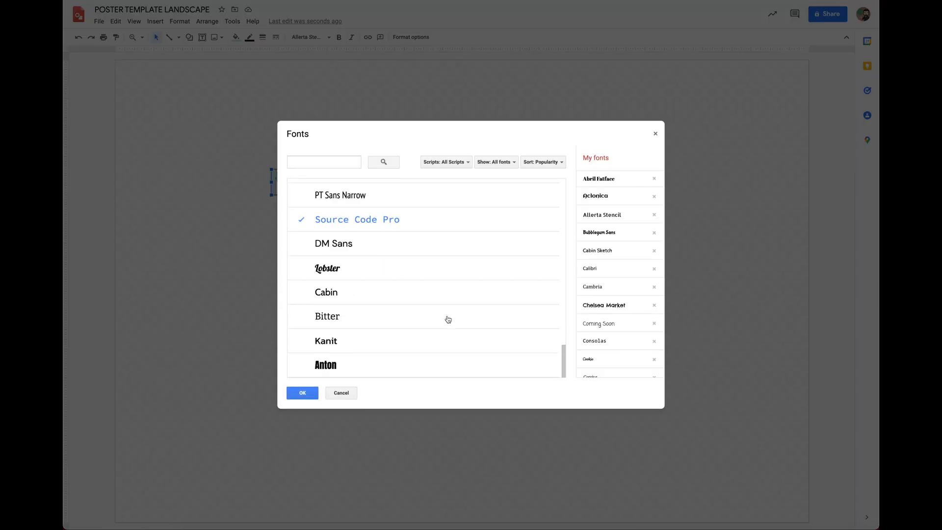
scroll(448, 319, "down", 4)
left_click(444, 292)
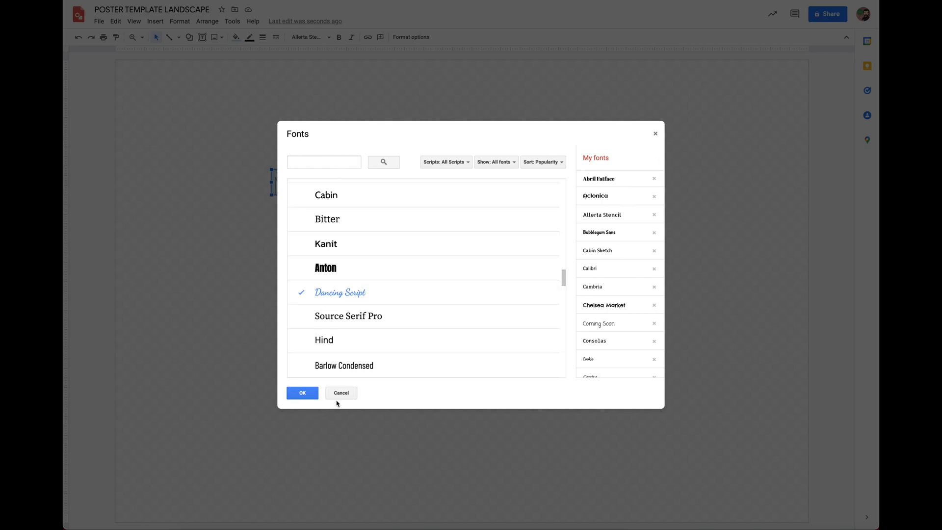
left_click(342, 398)
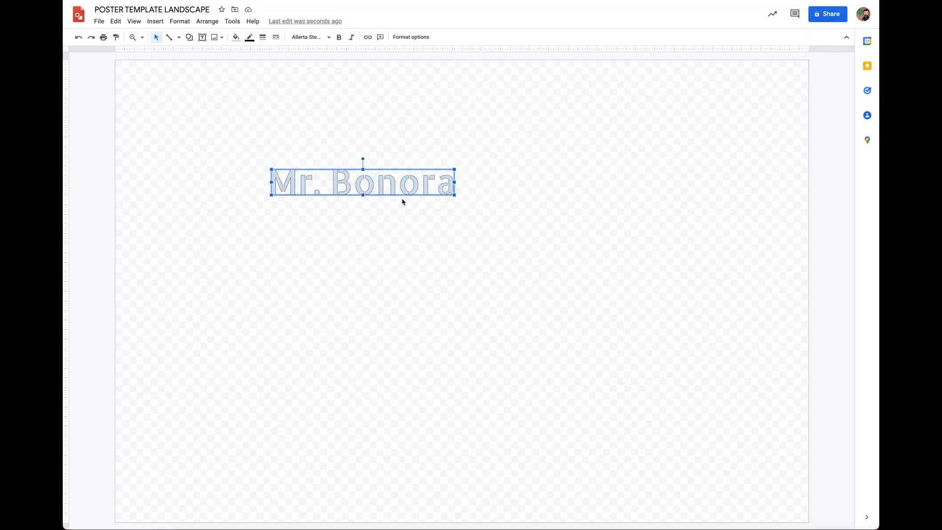
Try enlarging, vertically stretching and moving the word art, and undo these changes.
left_click_drag(455, 195, 586, 273)
left_click_drag(429, 169, 429, 48)
left_click_drag(407, 131, 374, 245)
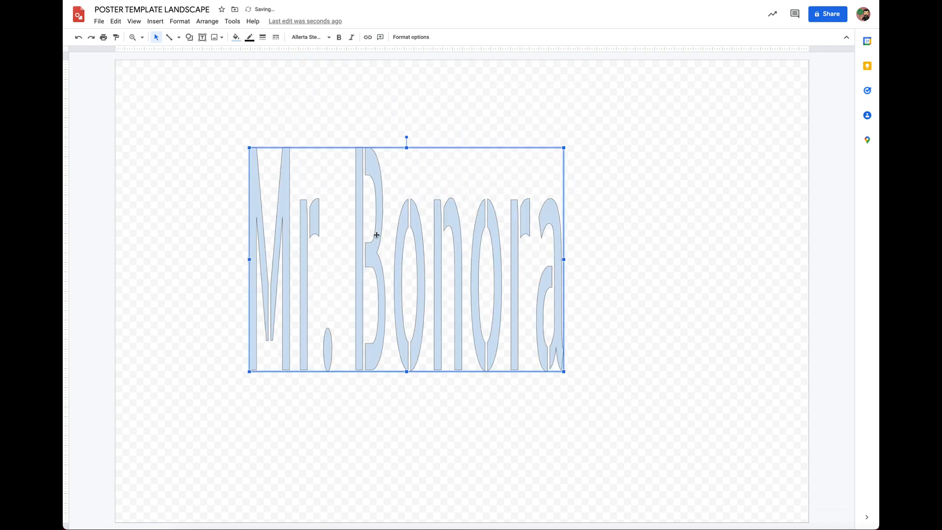
key("ctrl+z")
key("ctrl+z")
key("ctrl+z")
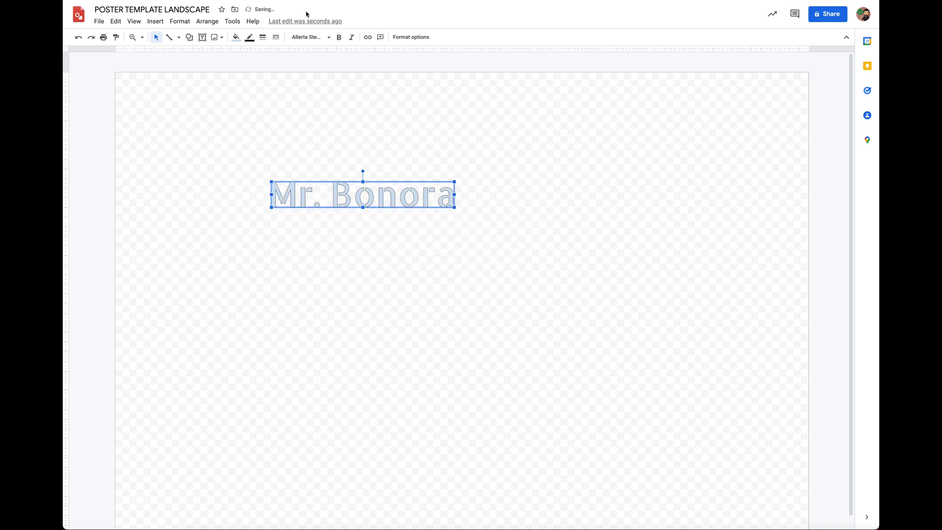
Set the font of the word art name to Chelsea Market.
left_click(310, 37)
left_click(328, 116)
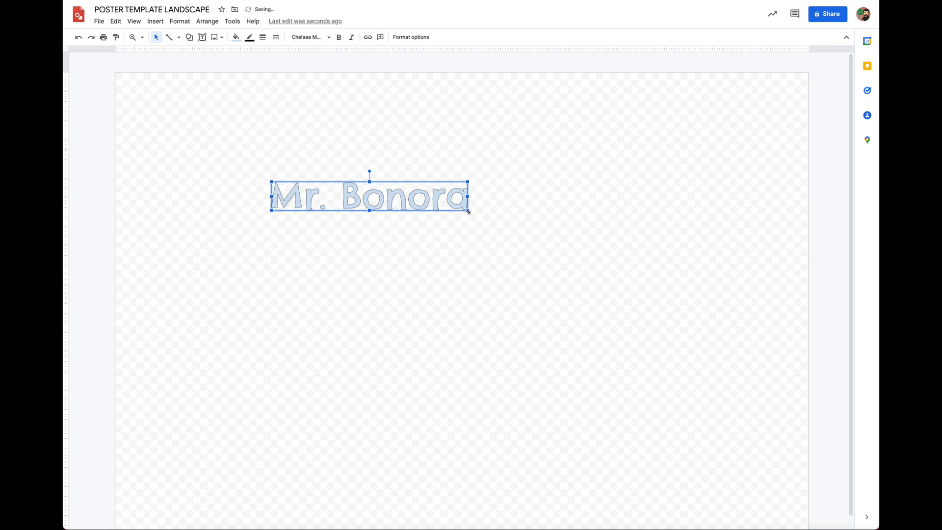
Enlarge the word art to about 25.6 by 3.8 inches and place it near the page's upper-left corner.
left_click_drag(469, 212, 548, 252)
key("ctrl+z")
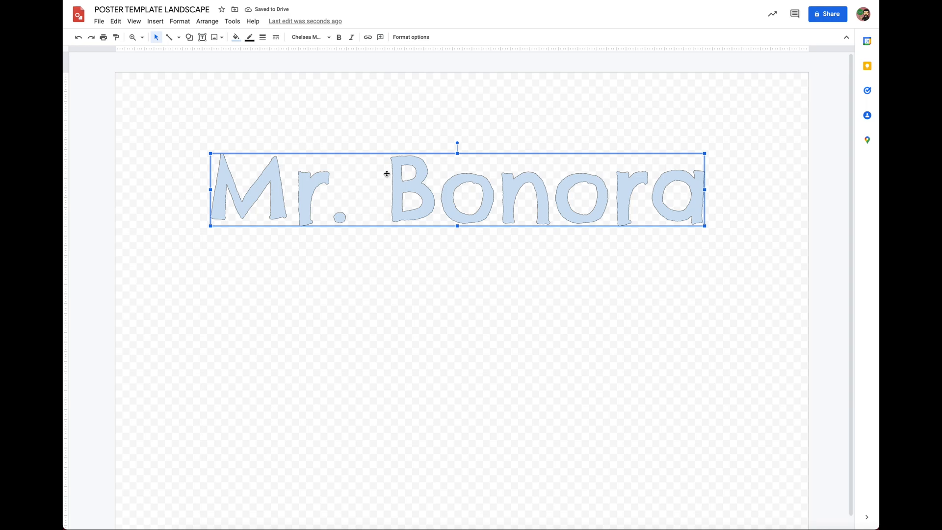
left_click_drag(466, 195, 392, 138)
Add a drop shadow to the word art and increase its distance and angle.
left_click(402, 38)
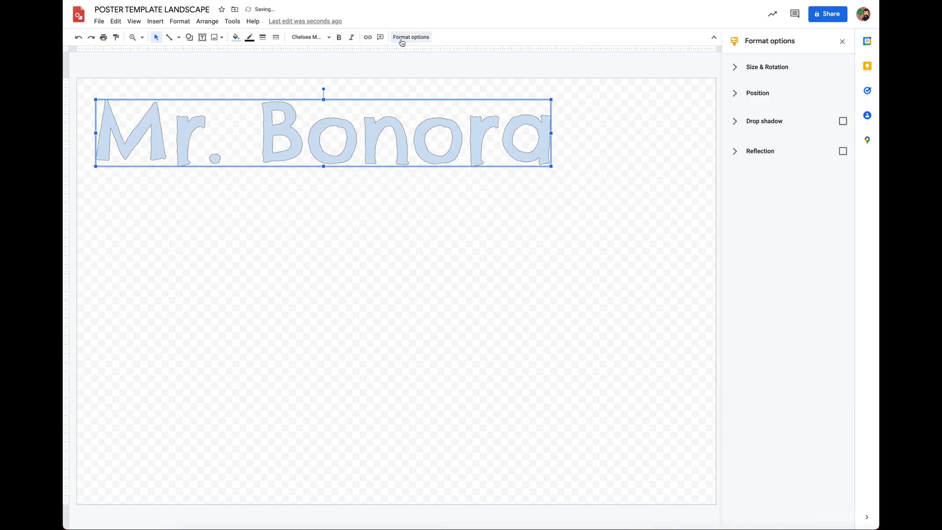
left_click(842, 122)
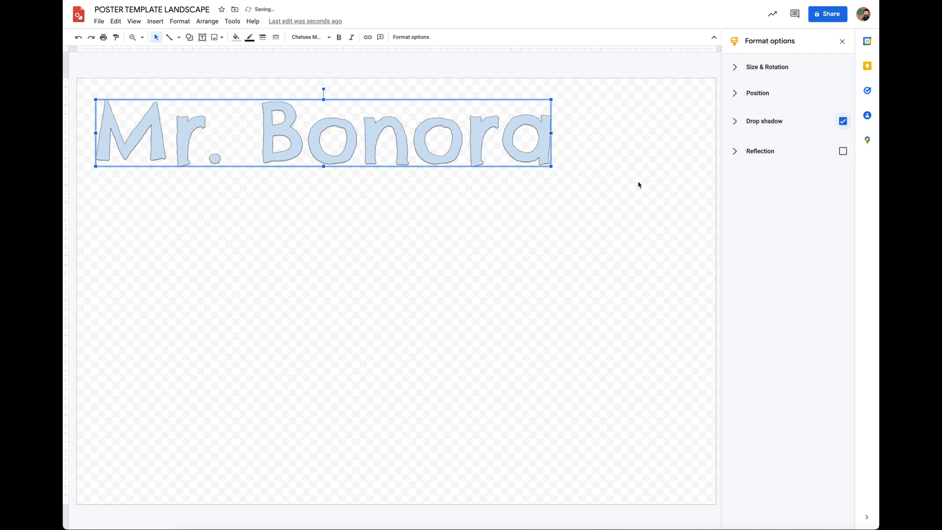
left_click(733, 123)
left_click_drag(738, 237, 775, 205)
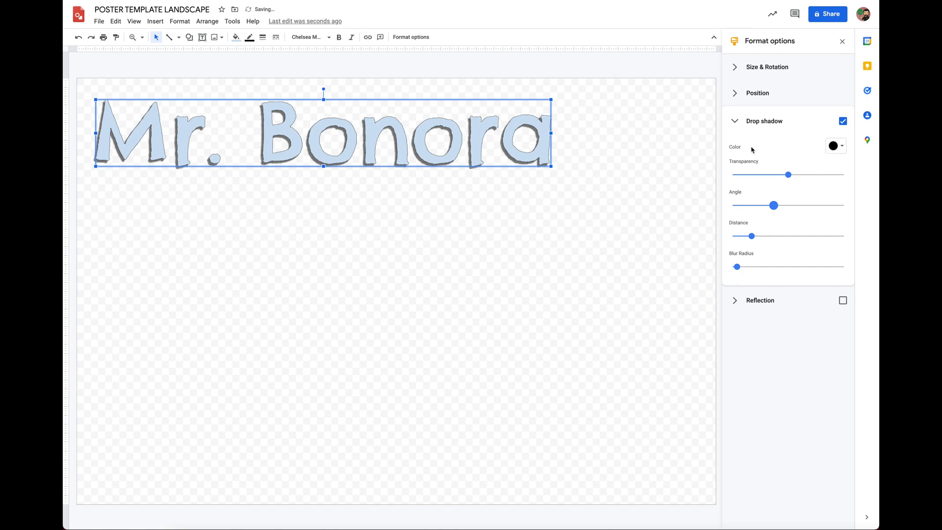
Try yellow and a muted light teal as the word art's drop shadow colour.
left_click(834, 146)
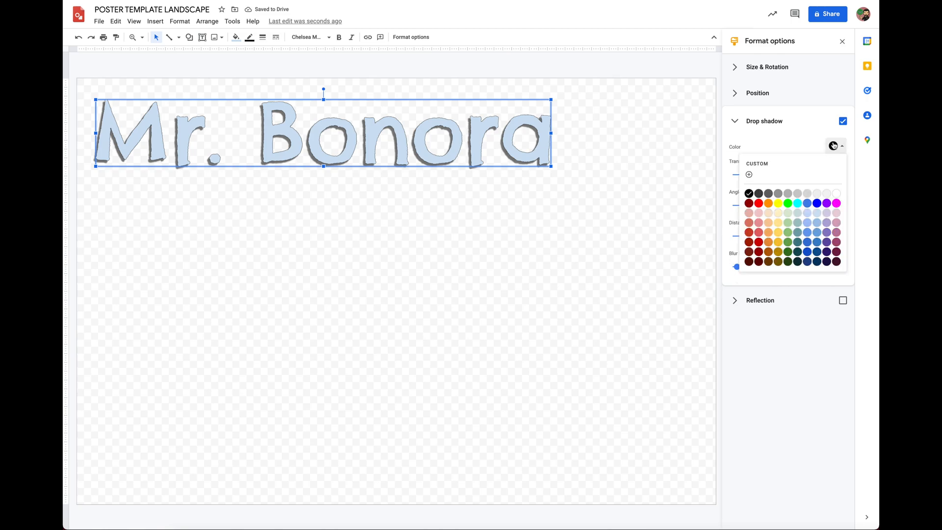
left_click(778, 204)
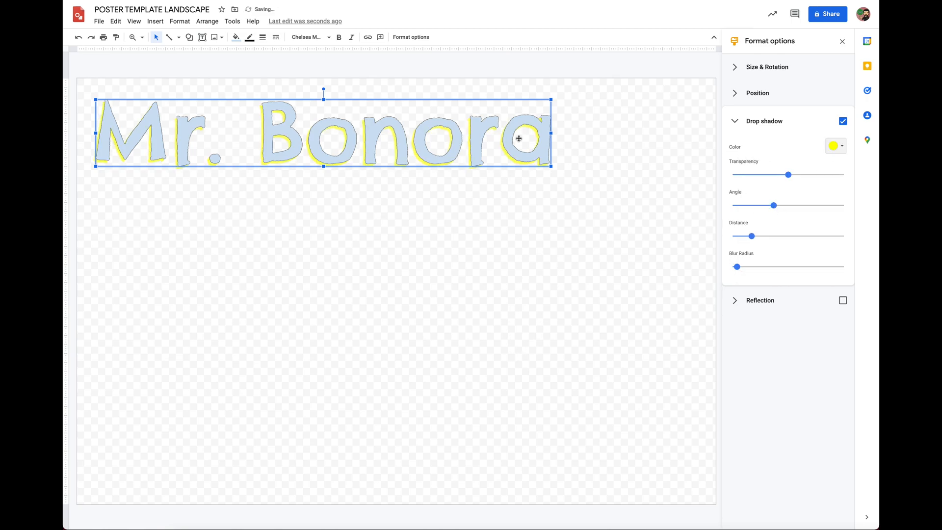
left_click(835, 146)
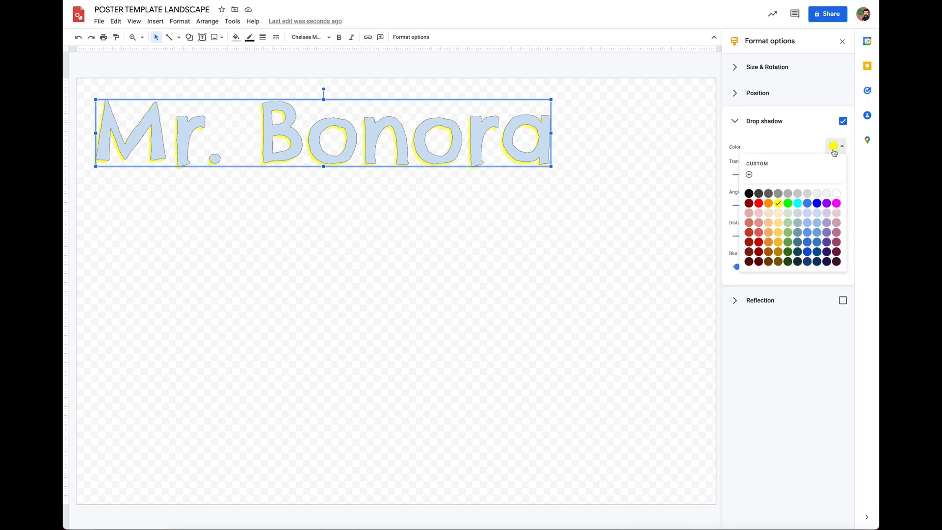
left_click(797, 221)
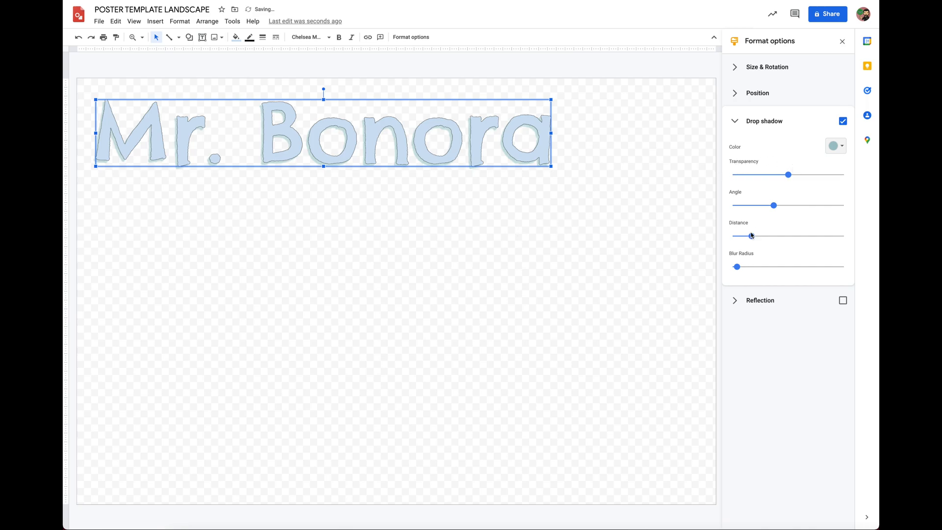
Set the drop shadow colour to red and increase its blur radius for a soft glow.
left_click(835, 147)
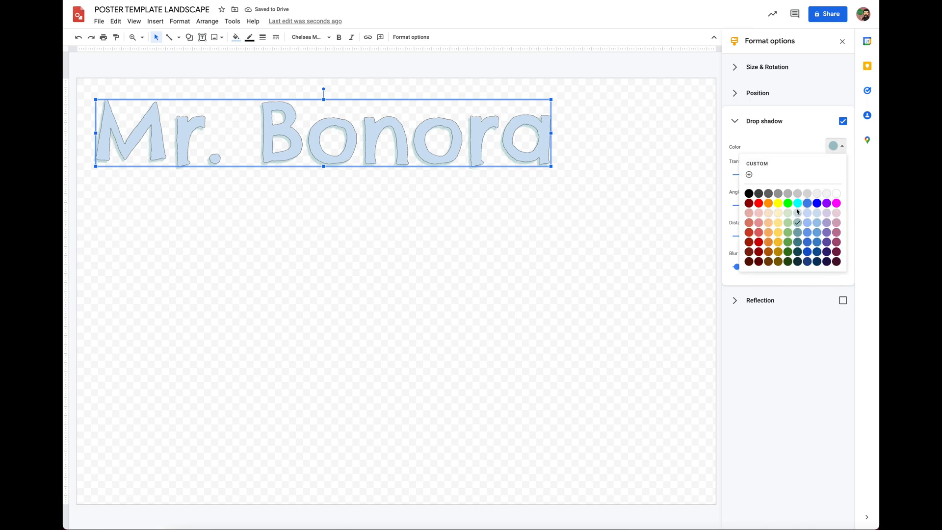
left_click(764, 242)
left_click_drag(740, 269, 776, 272)
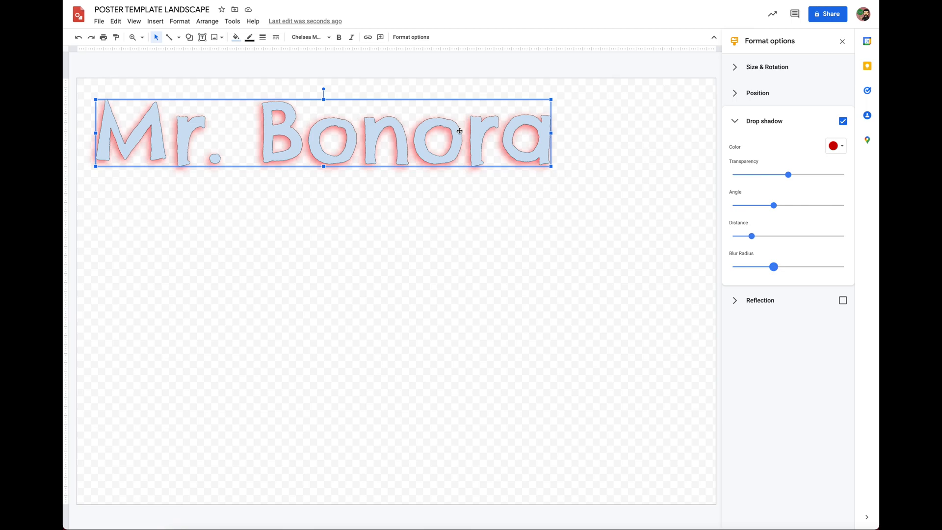
Try a reflection on the word art and turn it off again.
left_click(842, 301)
left_click(843, 301)
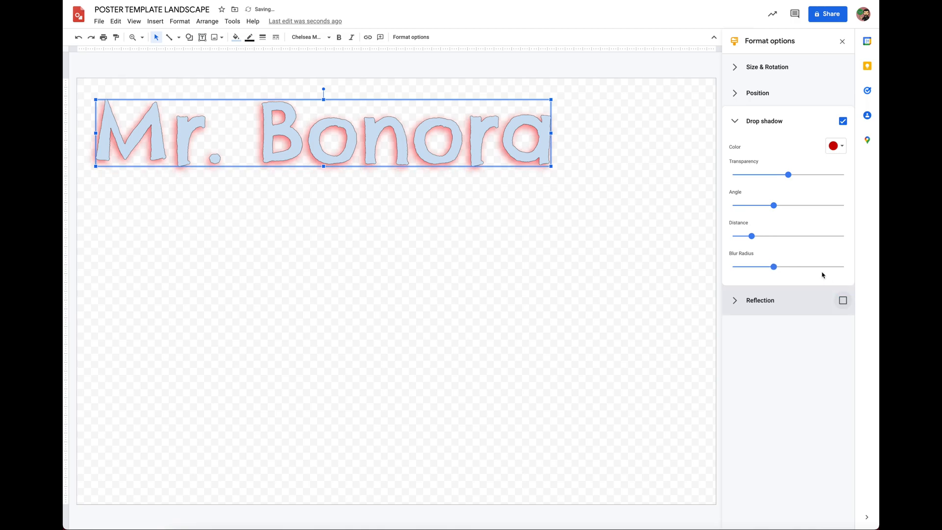
Lock the word art's aspect ratio, set its width to 35 inches, and reposition it about 0.5 inches from the page's left edge.
left_click(734, 121)
left_click(734, 98)
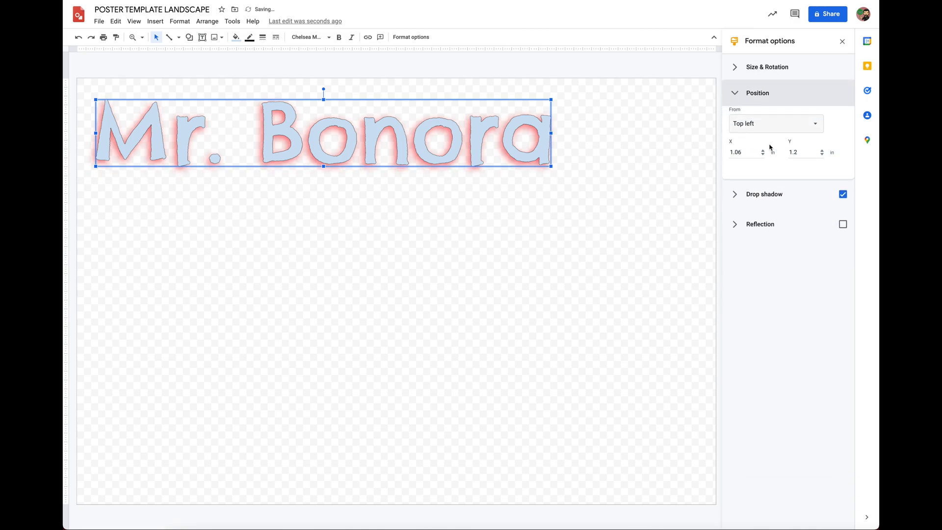
left_click(746, 67)
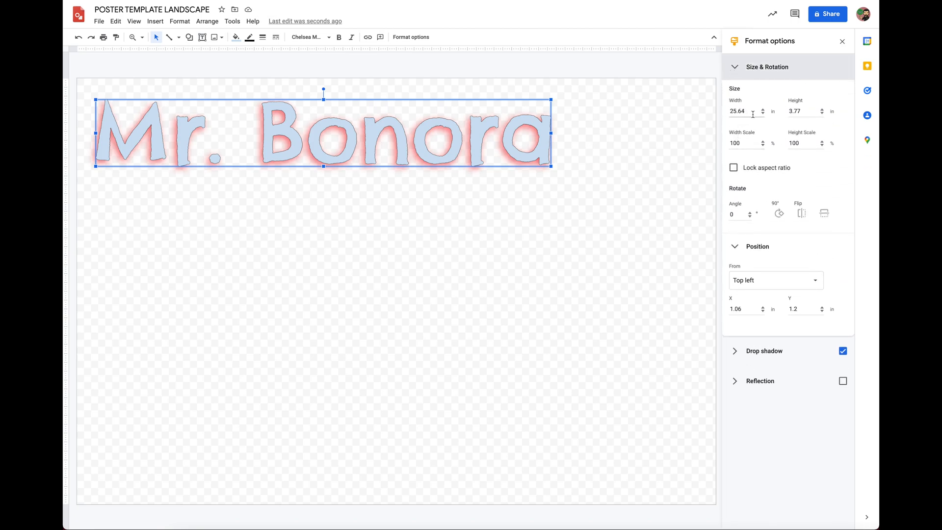
left_click(734, 167)
left_click(748, 109)
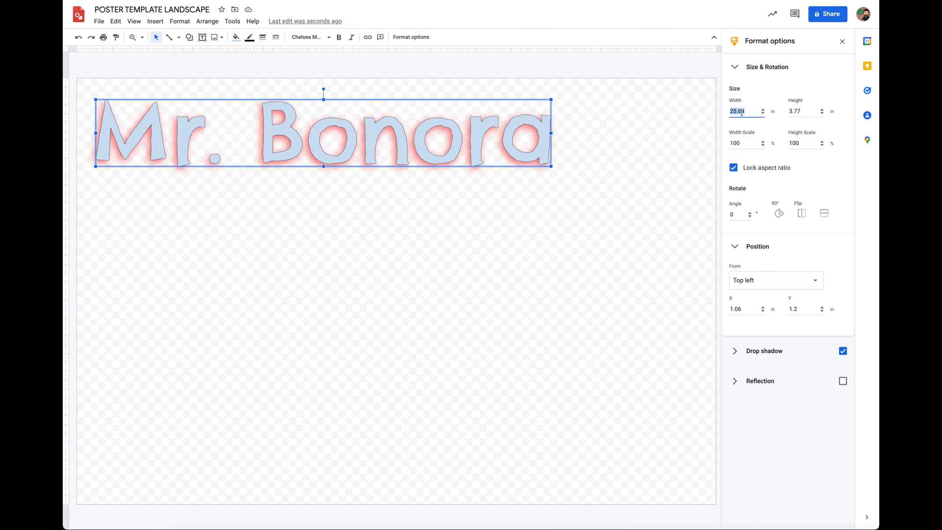
type("35")
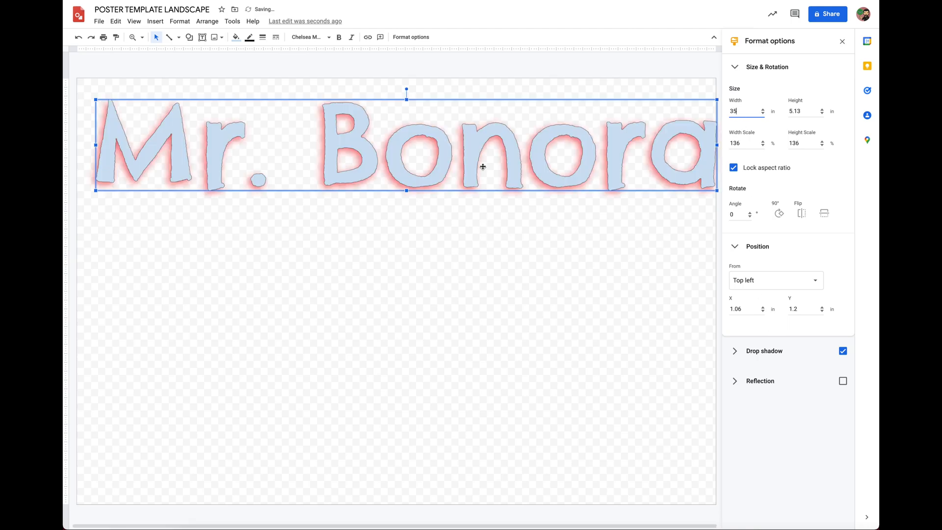
left_click_drag(467, 157, 460, 156)
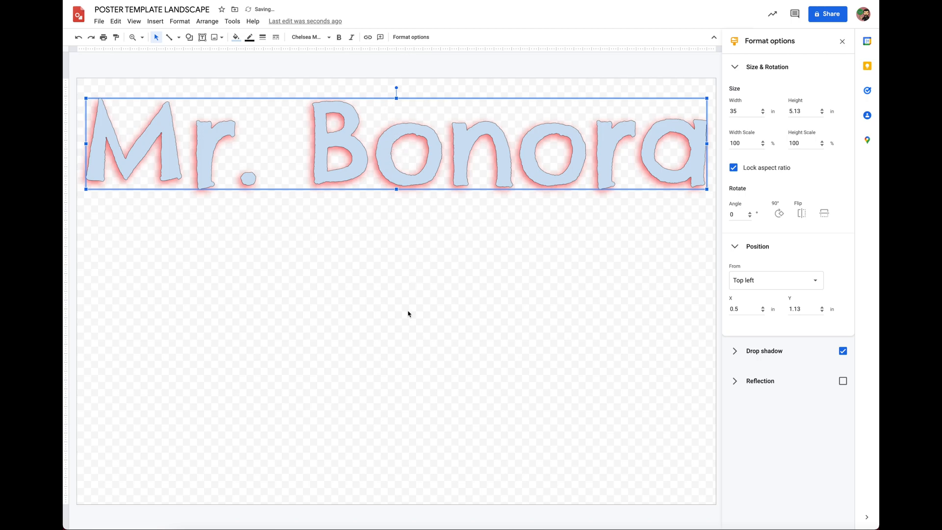
Reposition the word art title near the page's upper edge, about 0.68 inches from the top, and close its format options.
left_click_drag(393, 152, 386, 295)
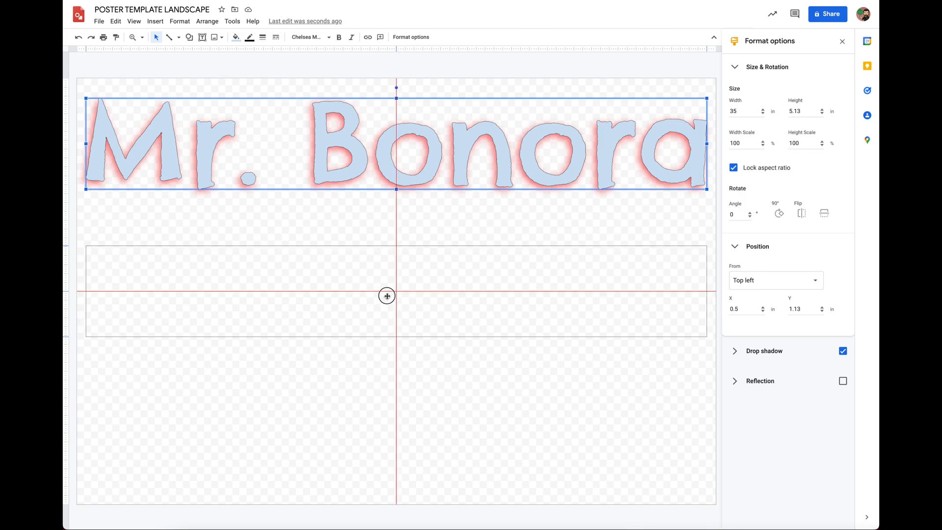
left_click_drag(387, 296, 387, 298)
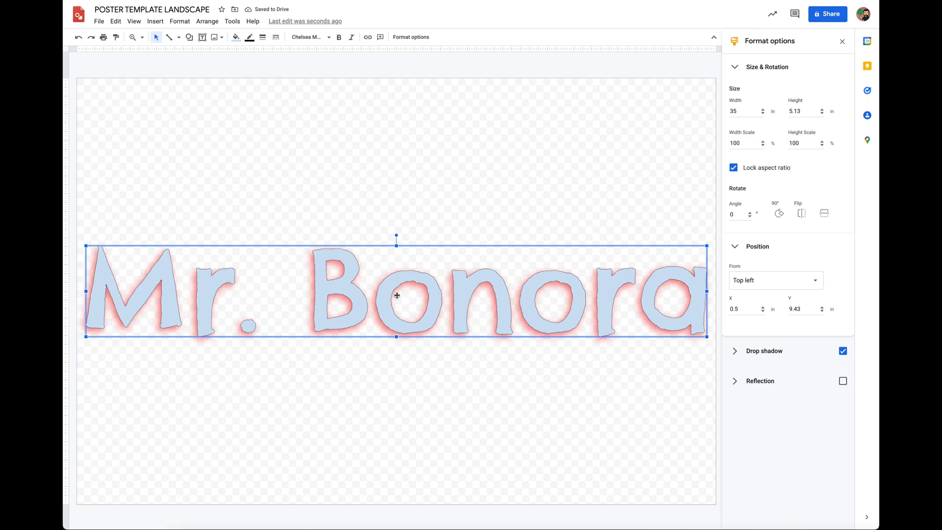
left_click_drag(388, 277, 388, 124)
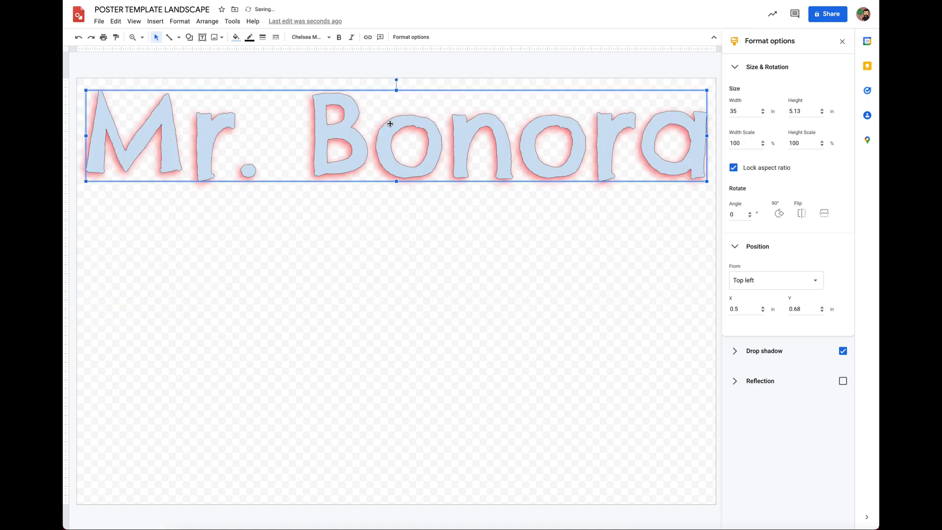
left_click(842, 41)
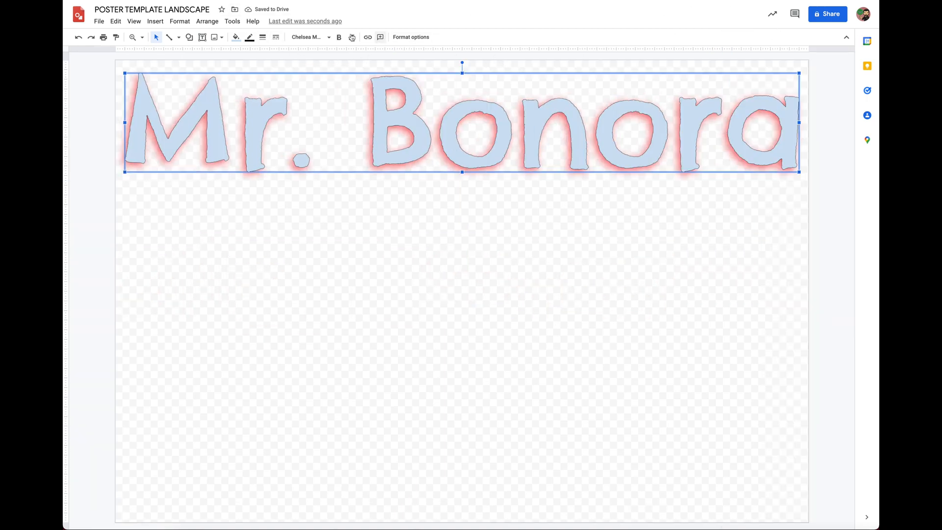
Search the web for "puppy" images, insert the photo of the brown puppy sitting on pavement, and place it centred below the title.
left_click(160, 23)
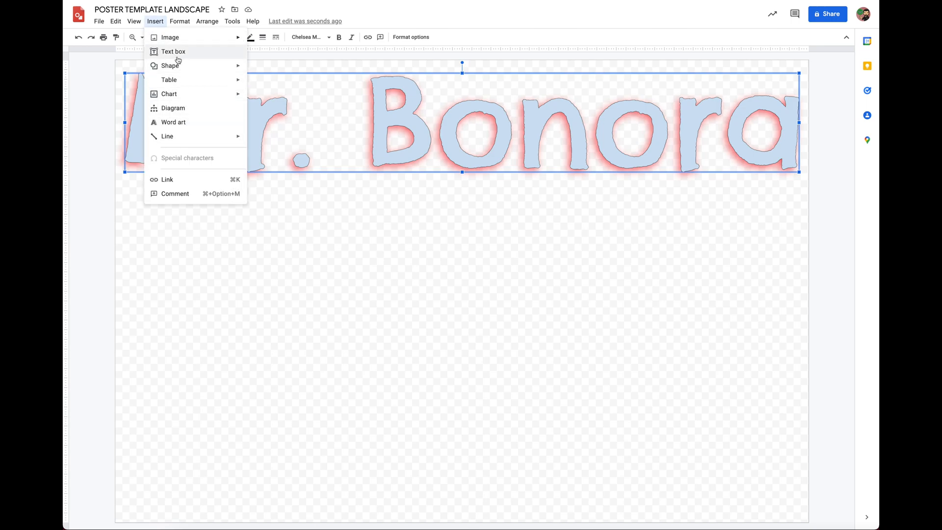
mouse_move(216, 42)
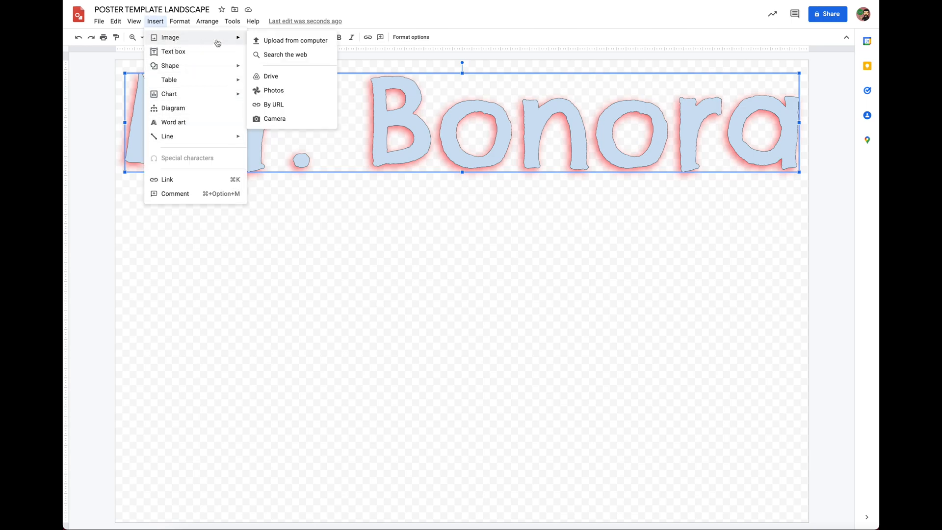
left_click(288, 57)
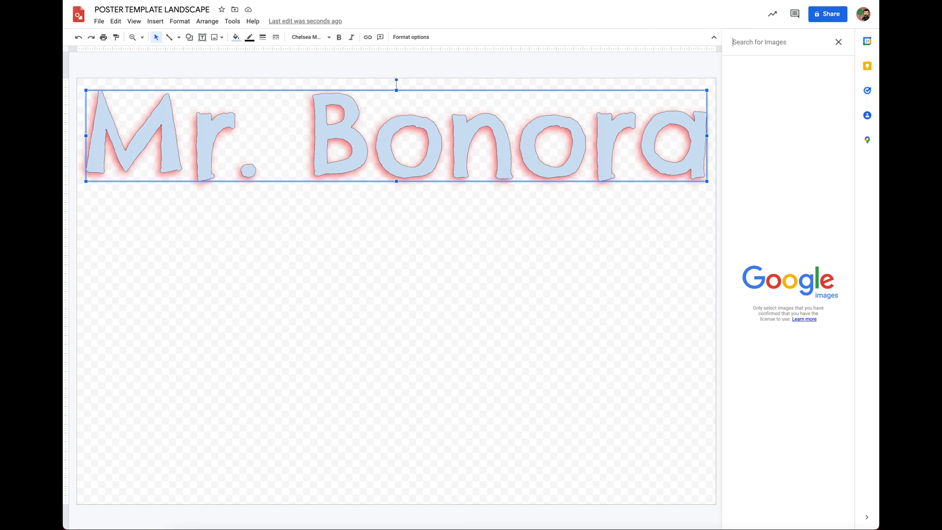
type("puppy")
key("Return")
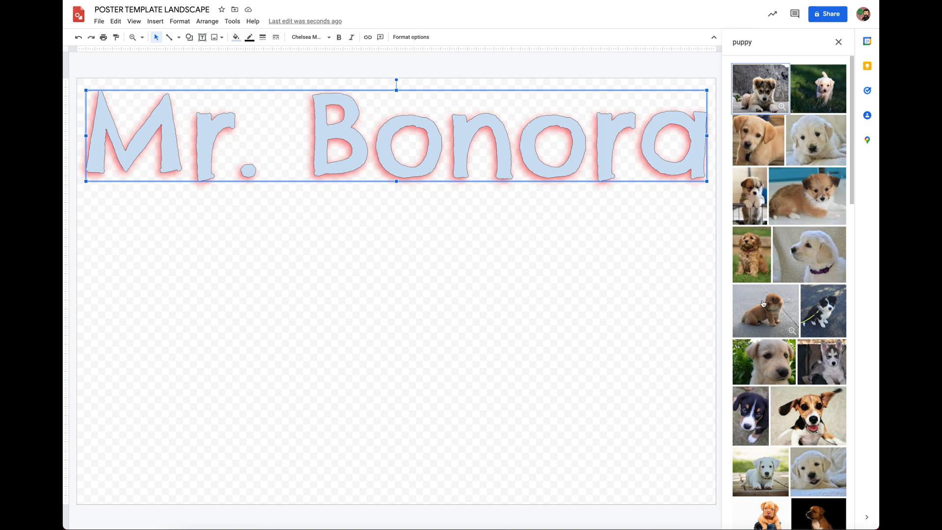
left_click(746, 330)
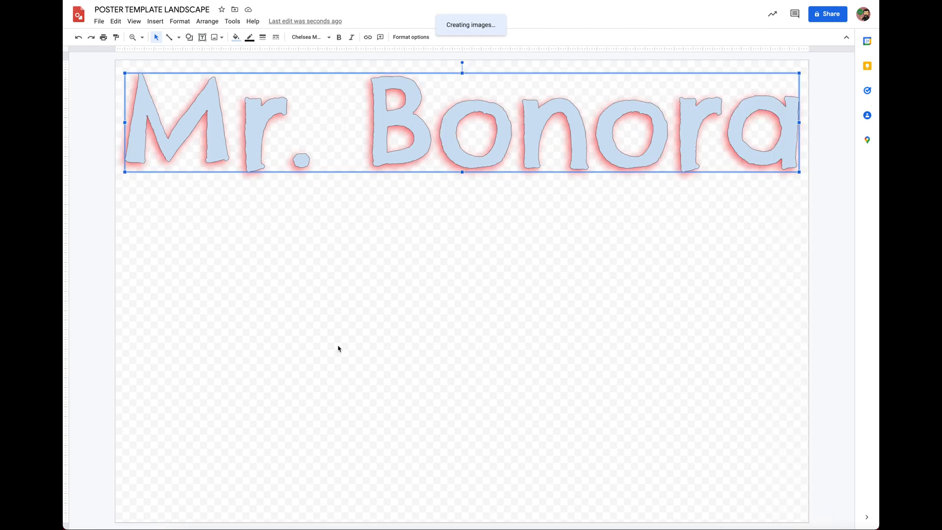
left_click_drag(263, 248, 478, 280)
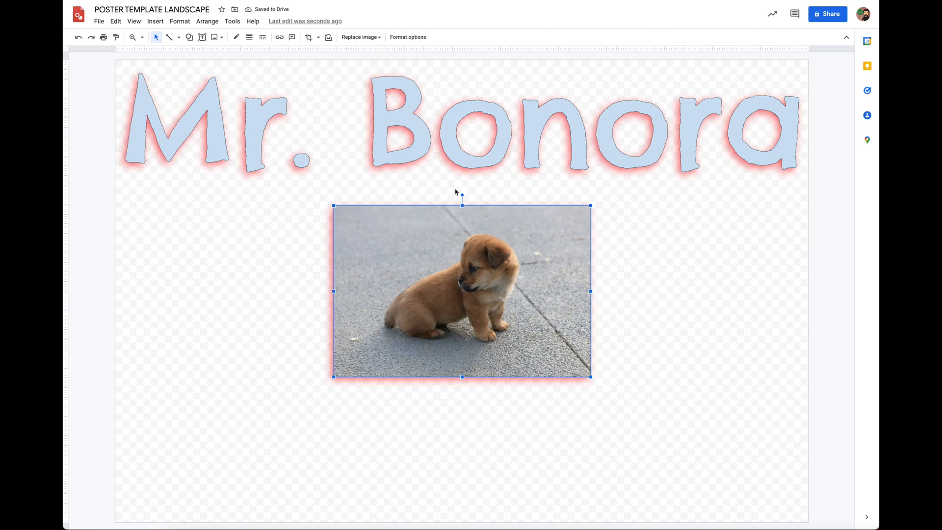
Crop the puppy photo on all four sides to a tighter frame around the puppy.
left_click(318, 37)
mouse_move(331, 55)
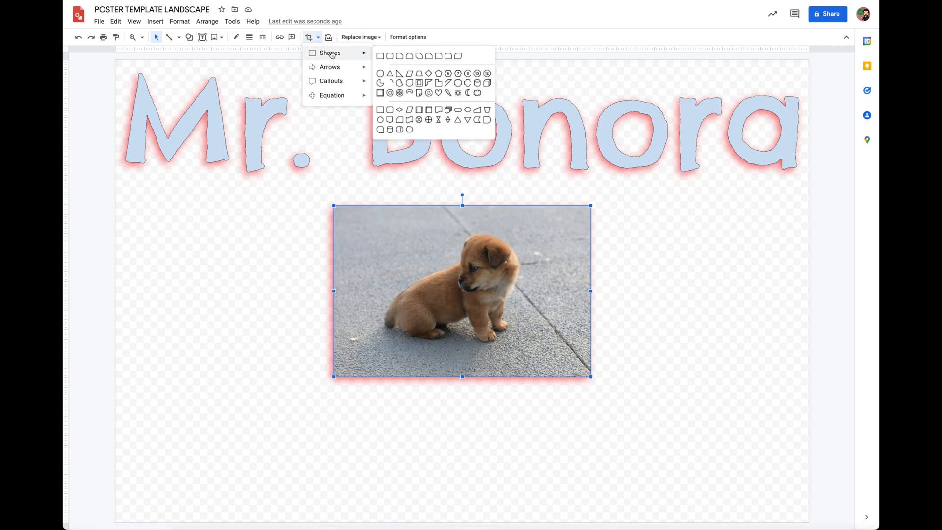
left_click(310, 41)
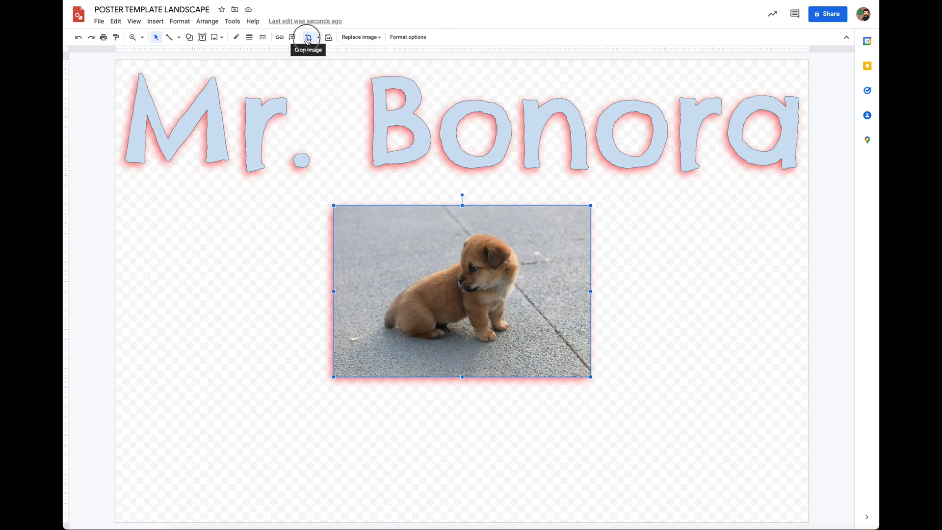
left_click(309, 41)
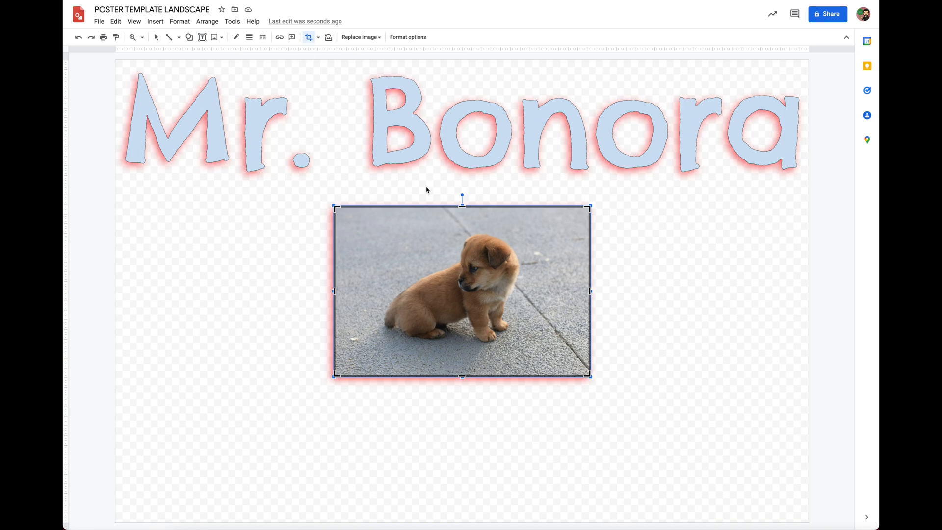
left_click_drag(334, 292, 363, 292)
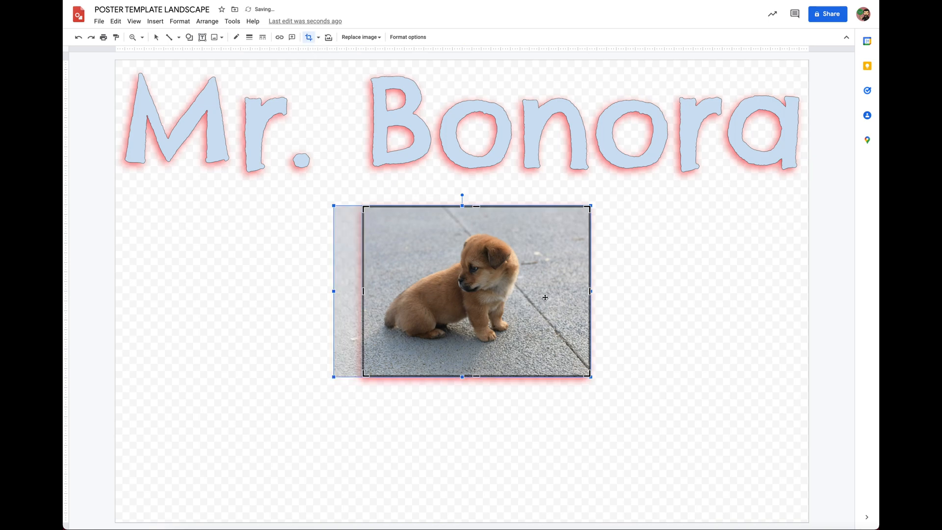
left_click_drag(590, 291, 535, 291)
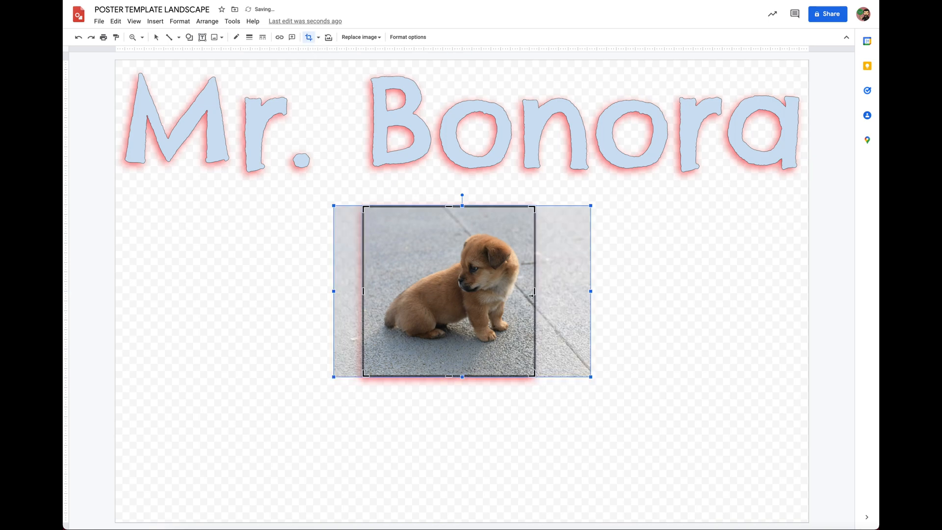
left_click_drag(448, 377, 451, 351)
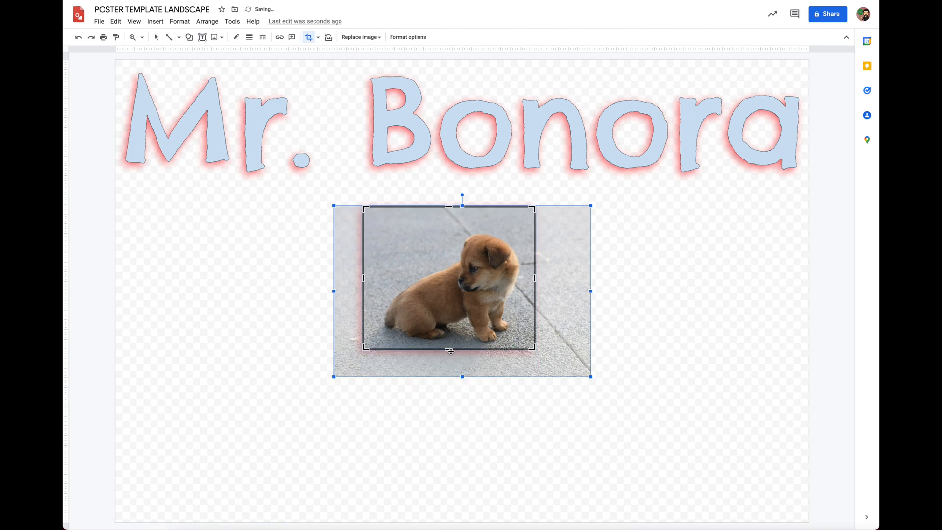
left_click_drag(449, 206, 450, 219)
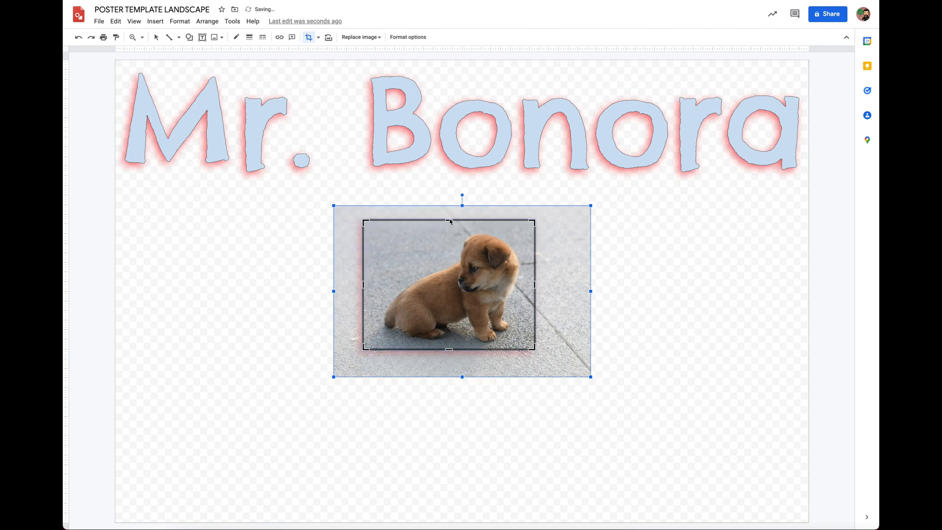
key("Return")
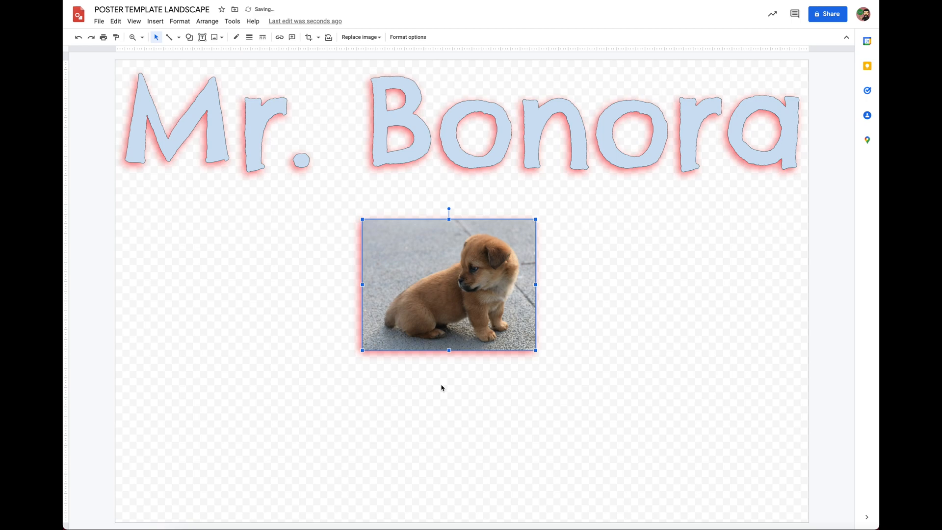
Try masking the cropped puppy photo with an oval shape.
left_click(319, 39)
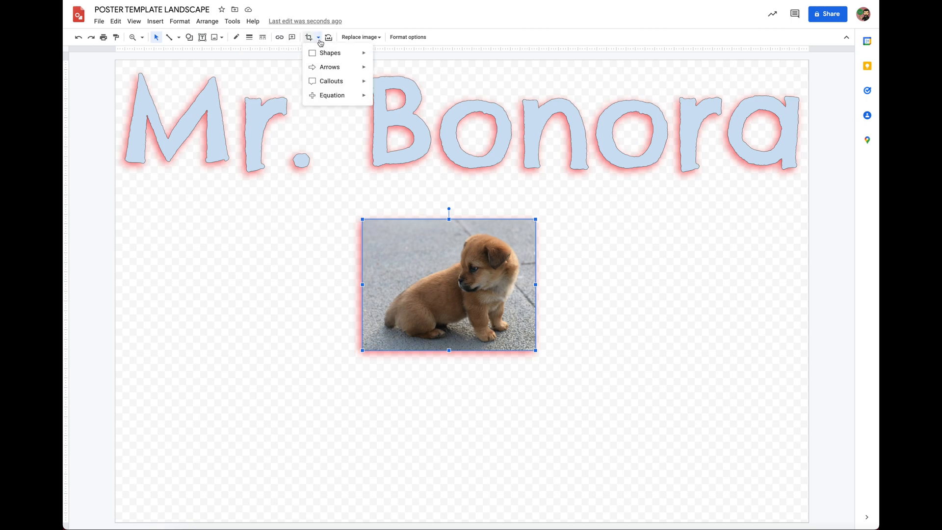
mouse_move(340, 57)
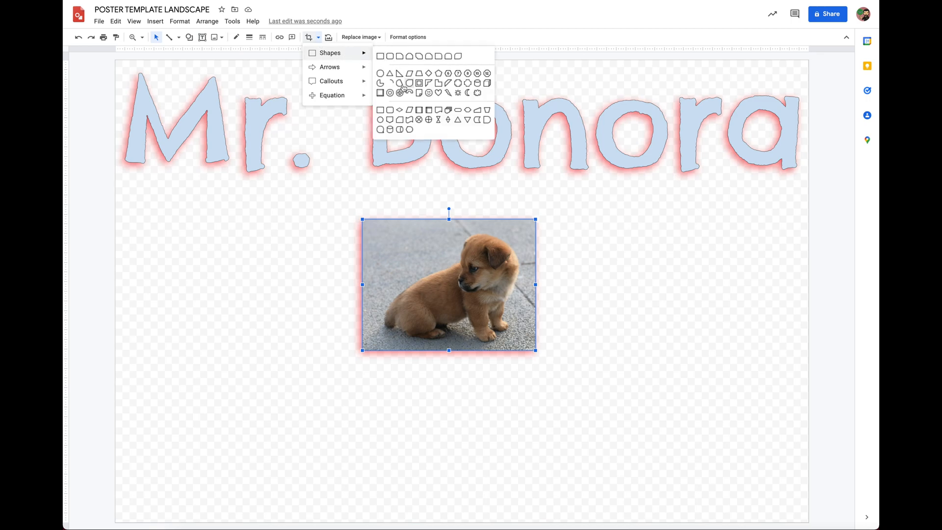
left_click(380, 120)
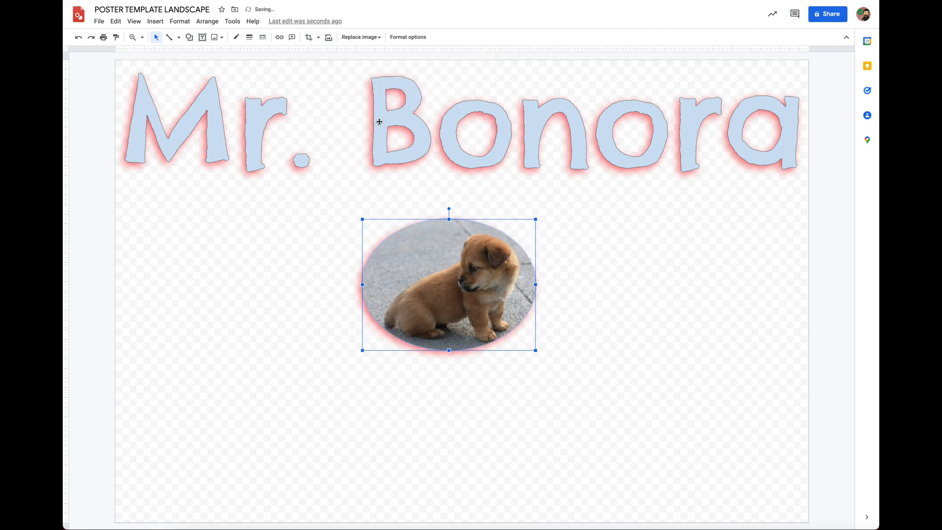
Mask the puppy photo with a rounded rectangle and move it to the page's horizontal centre below the title.
left_click(318, 37)
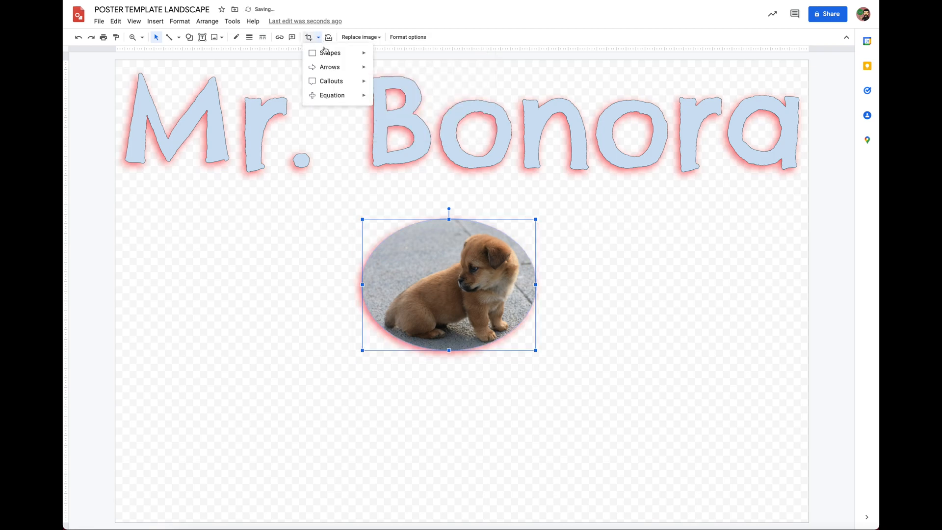
mouse_move(328, 52)
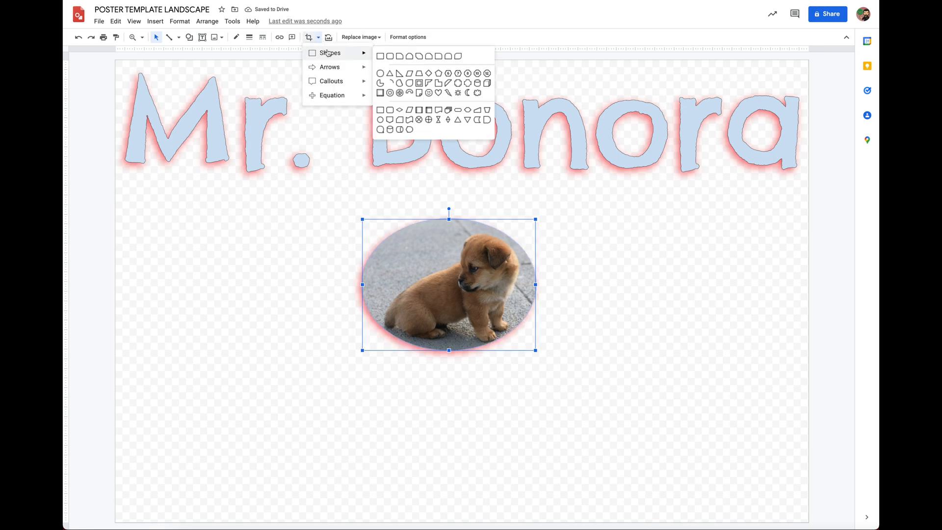
left_click(389, 56)
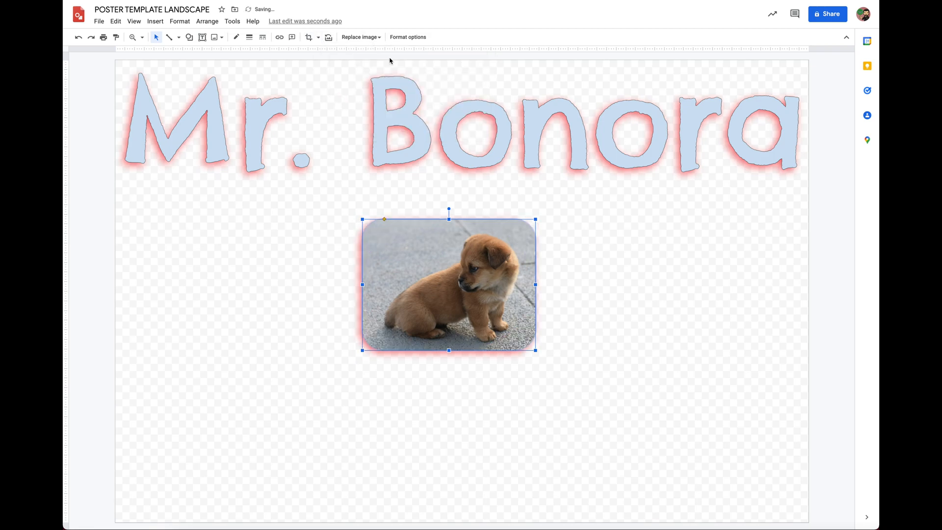
left_click(705, 421)
left_click_drag(410, 284, 402, 262)
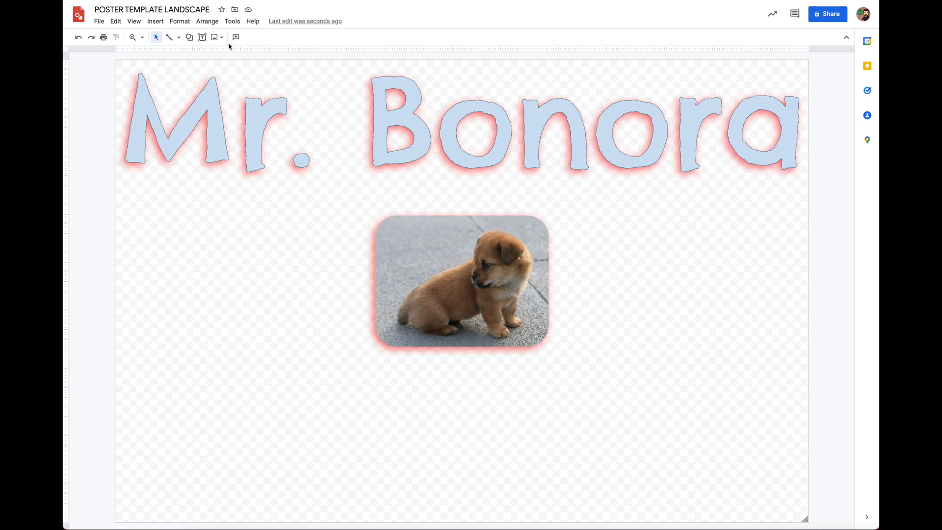
Reopen the web image search for inserting pictures into the drawing.
left_click(154, 23)
mouse_move(234, 39)
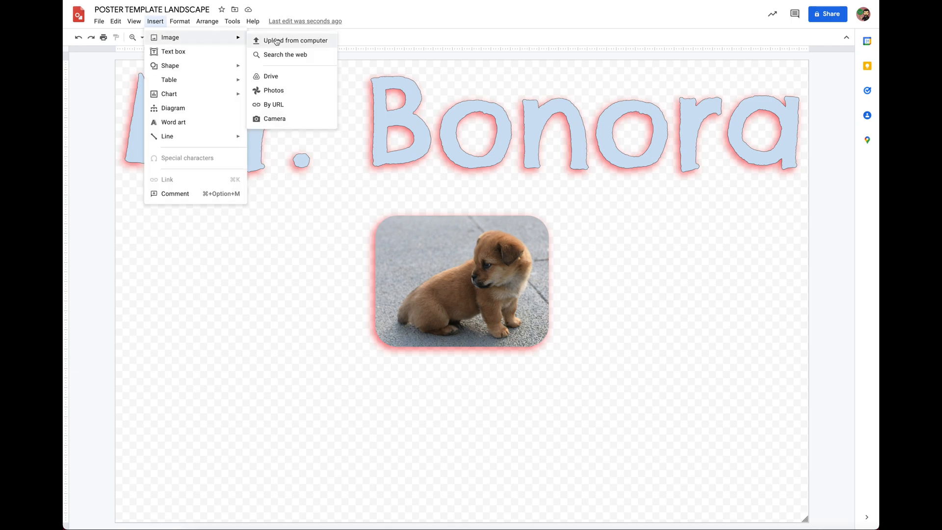
left_click(279, 54)
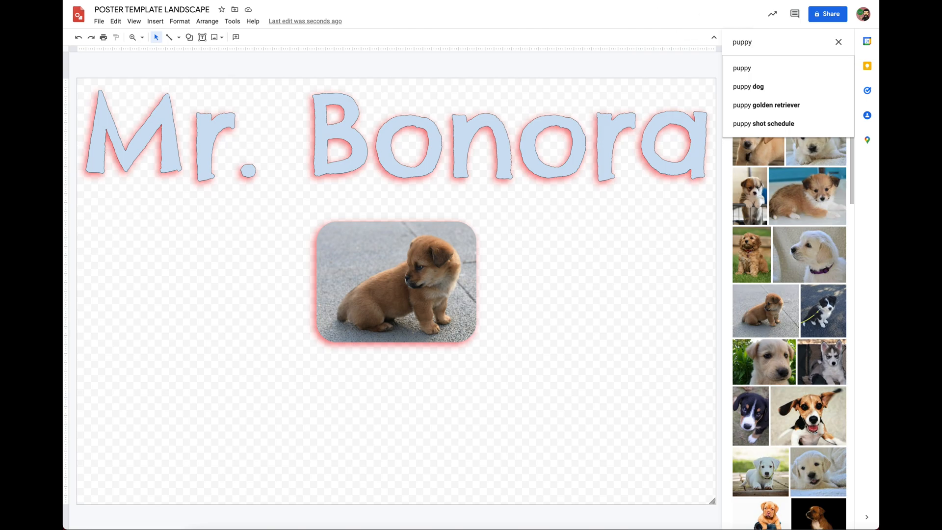
Search Google Images for "puppy" in a new browser tab and browse through the pictures.
key("super+t")
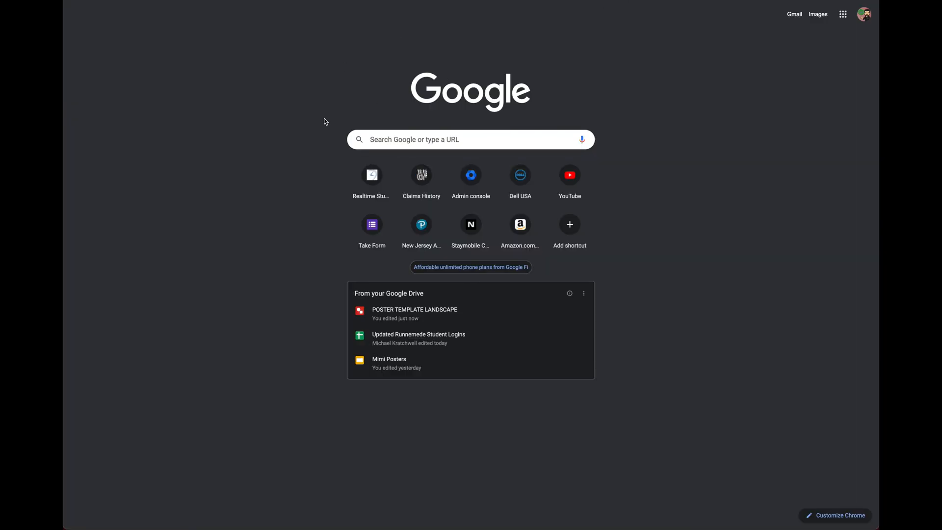
left_click(407, 134)
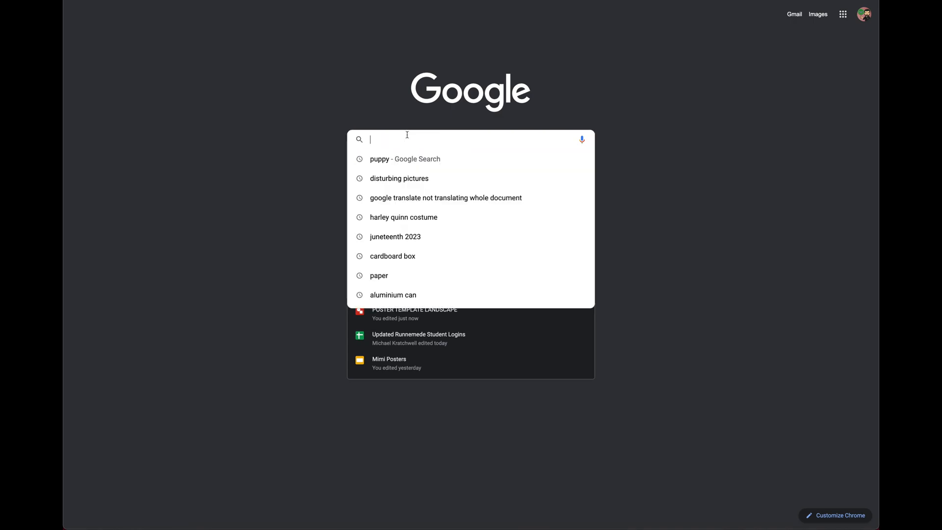
left_click(393, 158)
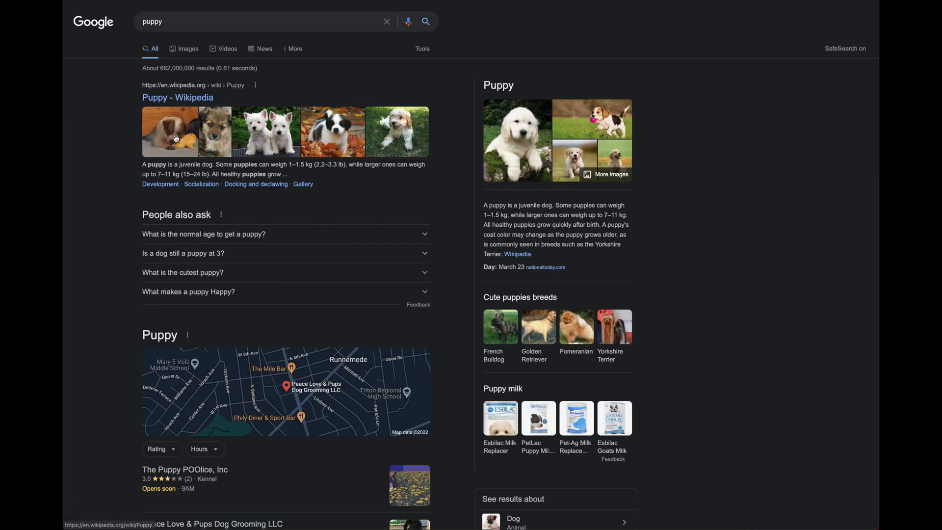
left_click(180, 53)
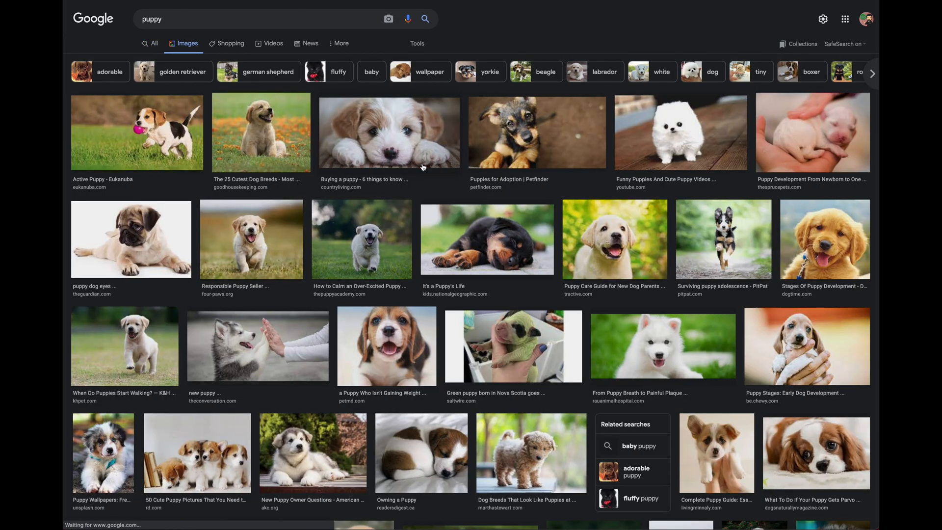
scroll(437, 224, "down", 1)
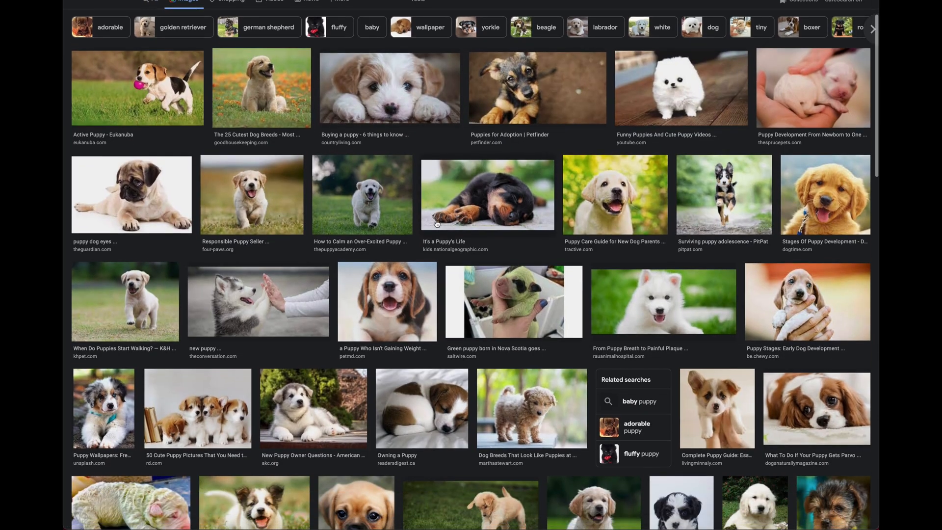
scroll(436, 223, "down", 3)
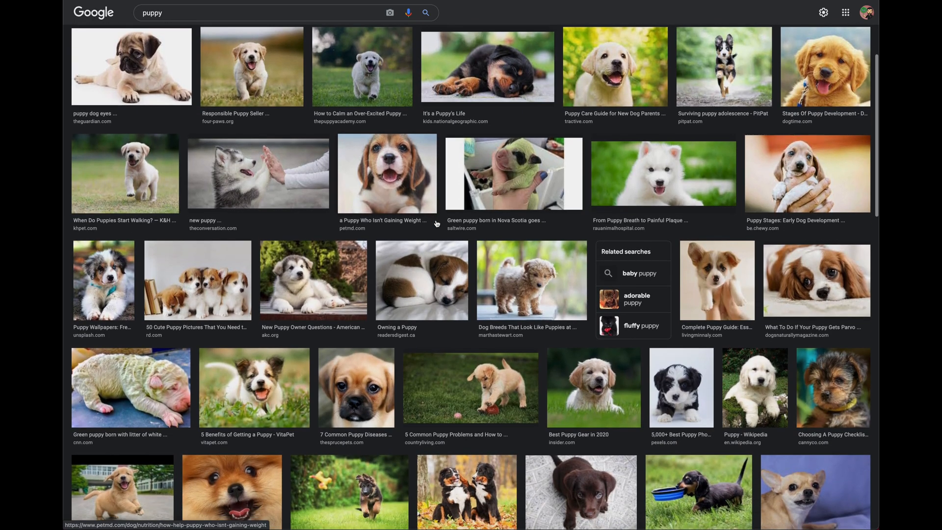
scroll(436, 222, "down", 4)
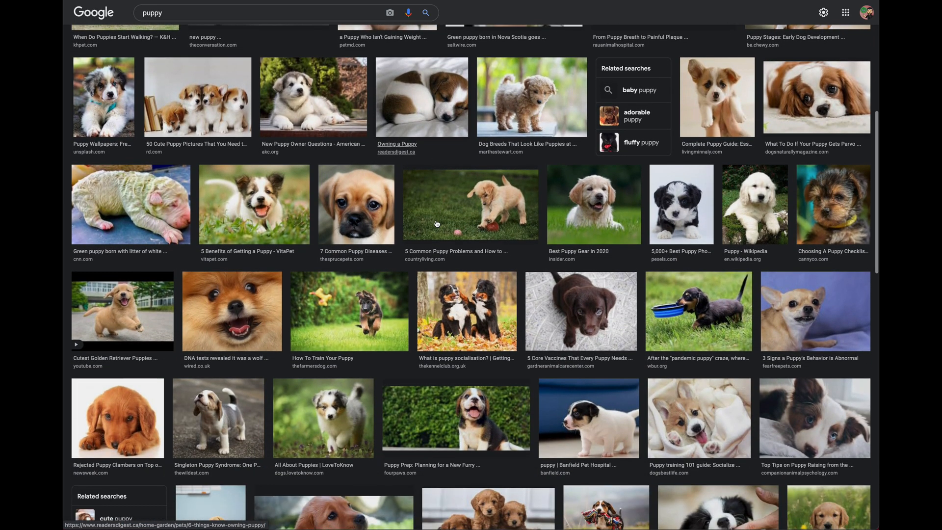
scroll(560, 275, "down", 3)
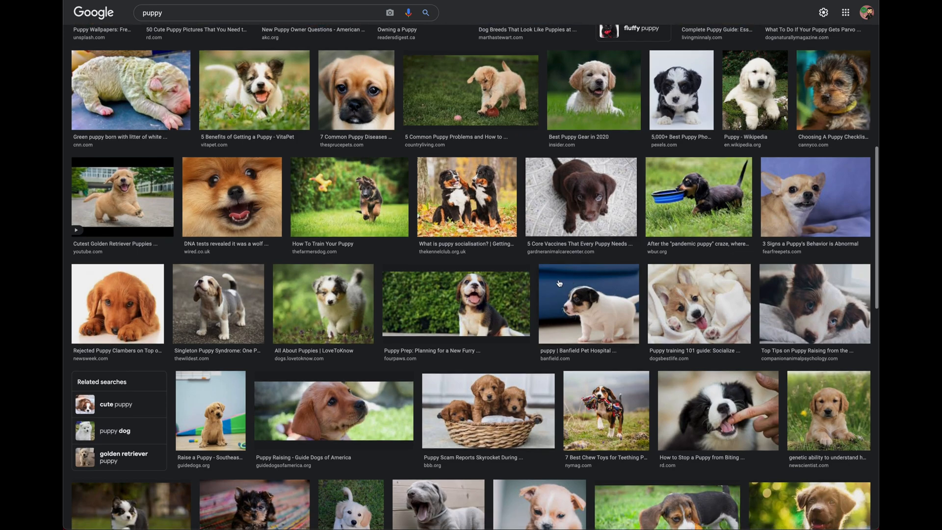
Save the full-size photo of the brown puppy on pale paving to the Desktop.
scroll(559, 283, "down", 2)
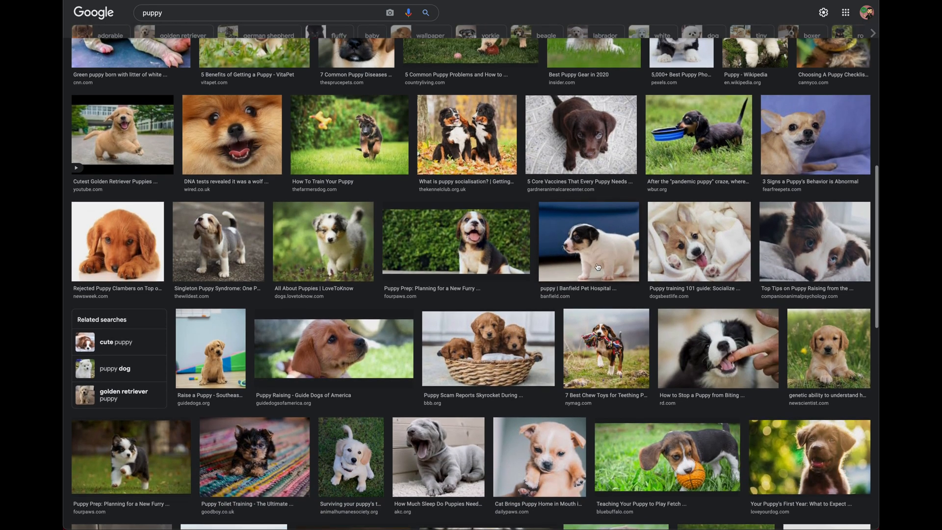
left_click(550, 153)
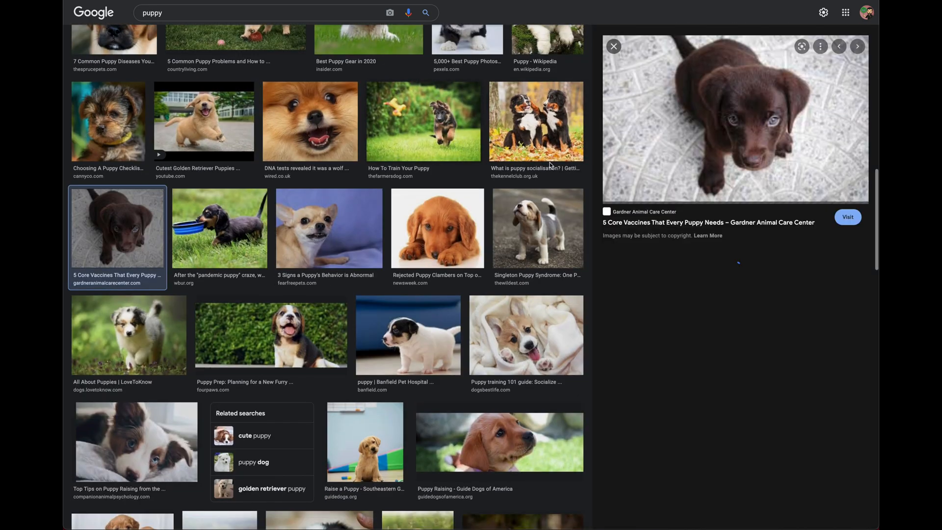
right_click(705, 126)
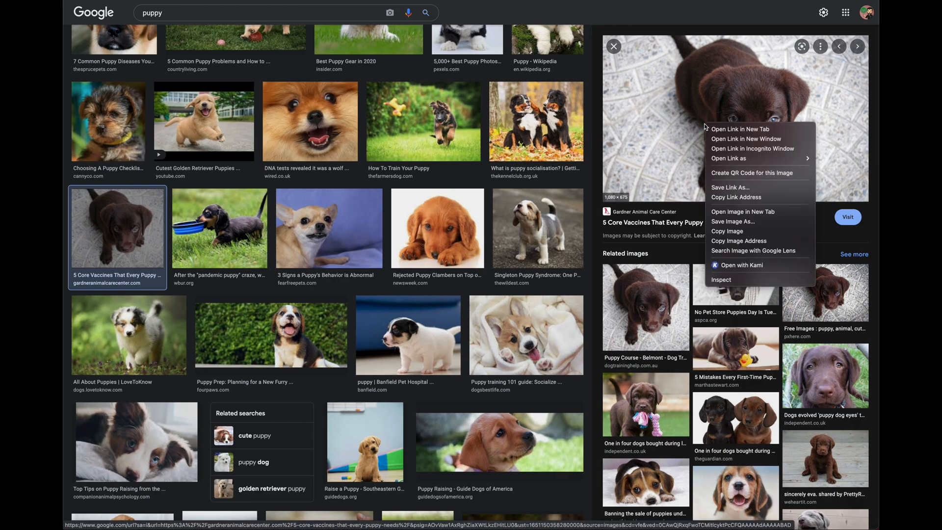
left_click(730, 222)
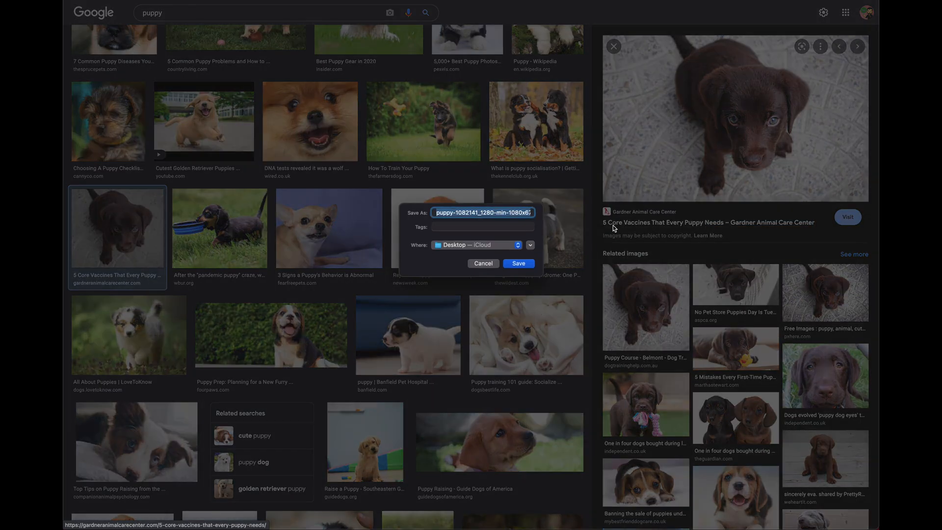
left_click(519, 263)
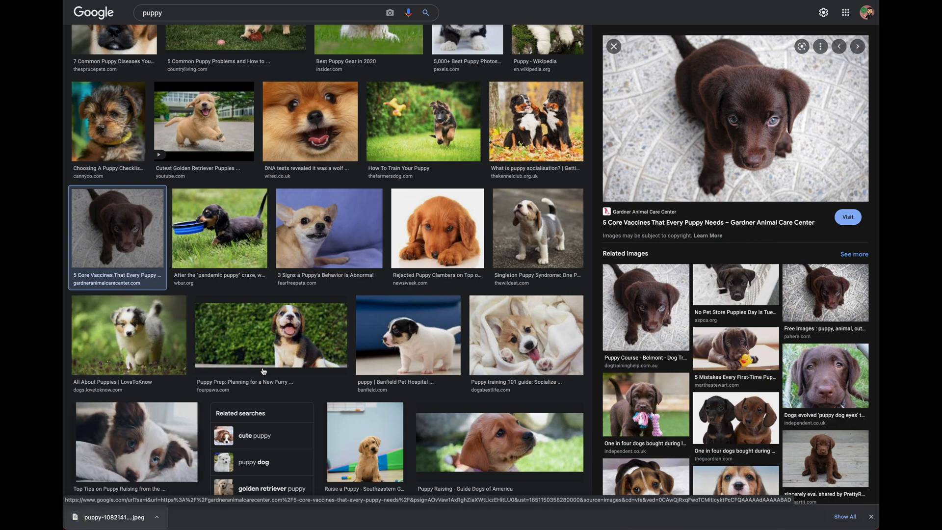
Search the web for "background remover" in a new browser tab.
key("ctrl+t")
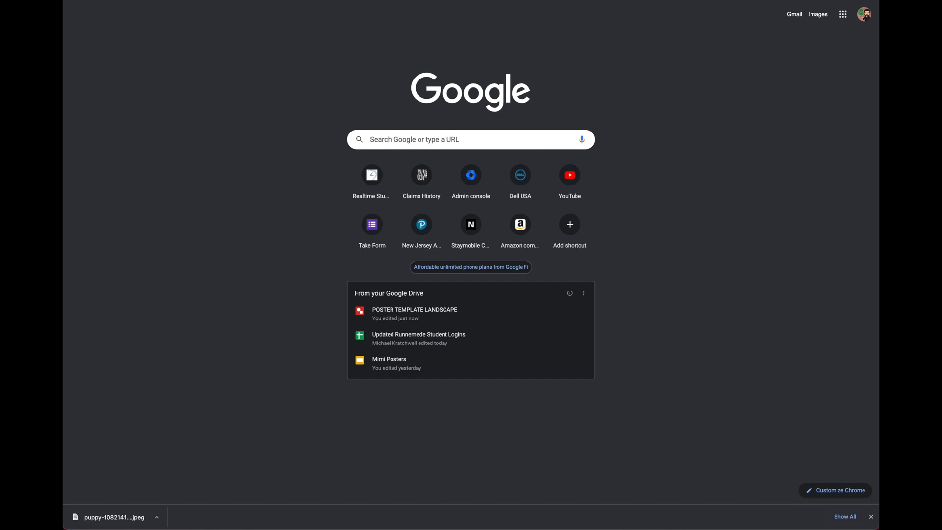
type("background remover")
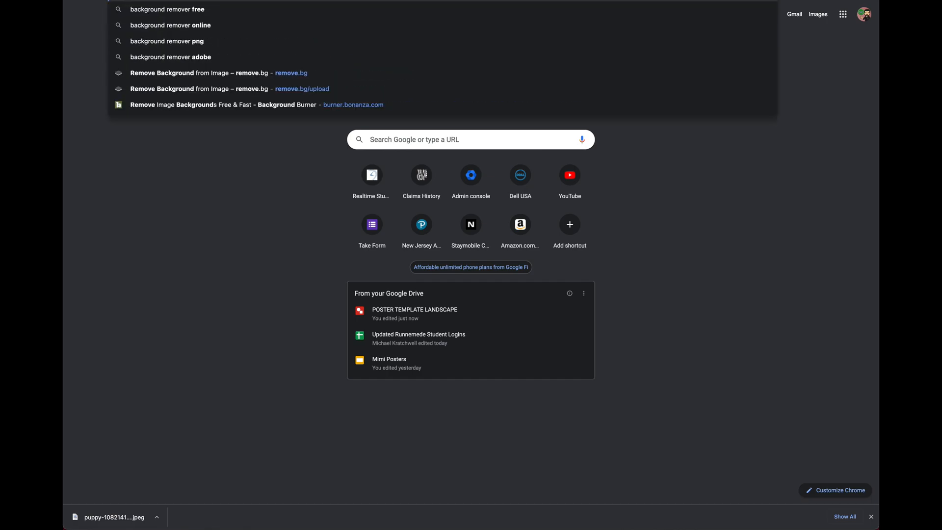
key("Return")
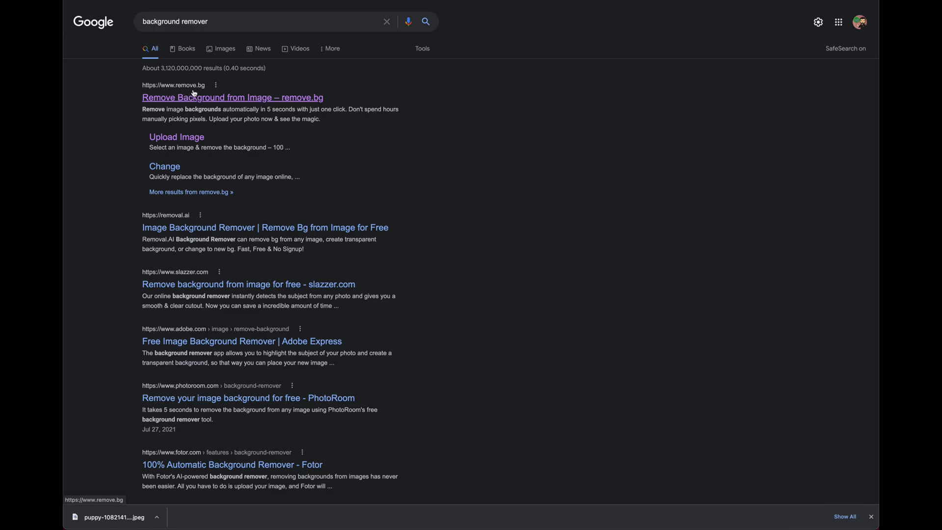
Open remove.bg, remove the background from the saved puppy JPEG and download the preview-size cut-out.
left_click(309, 97)
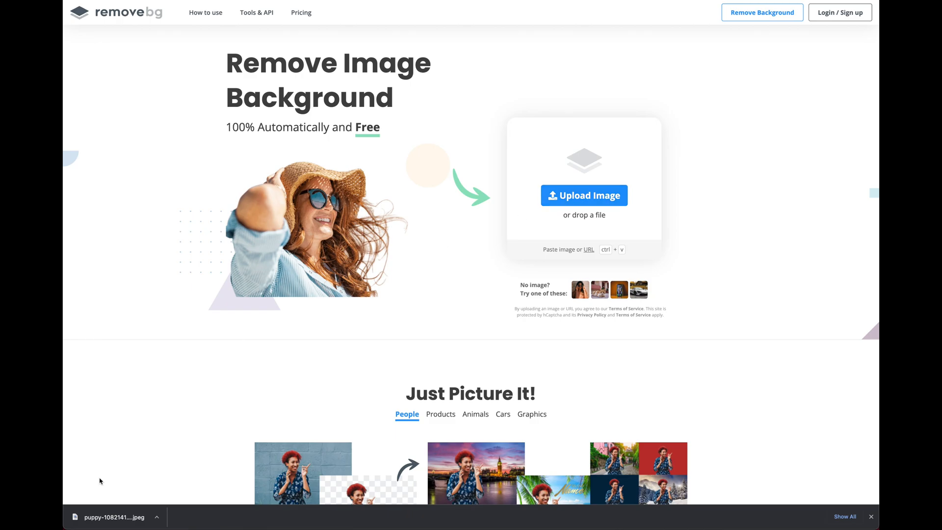
left_click_drag(111, 517, 591, 198)
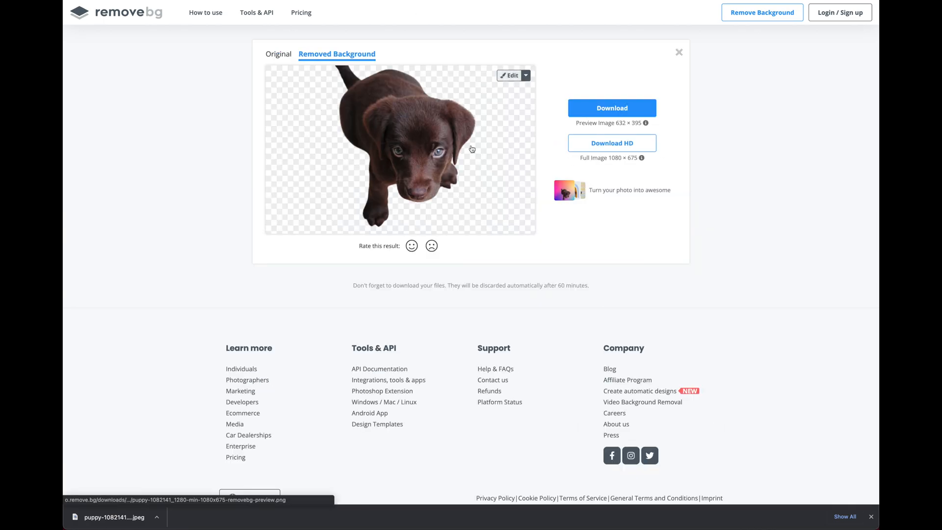
left_click(612, 109)
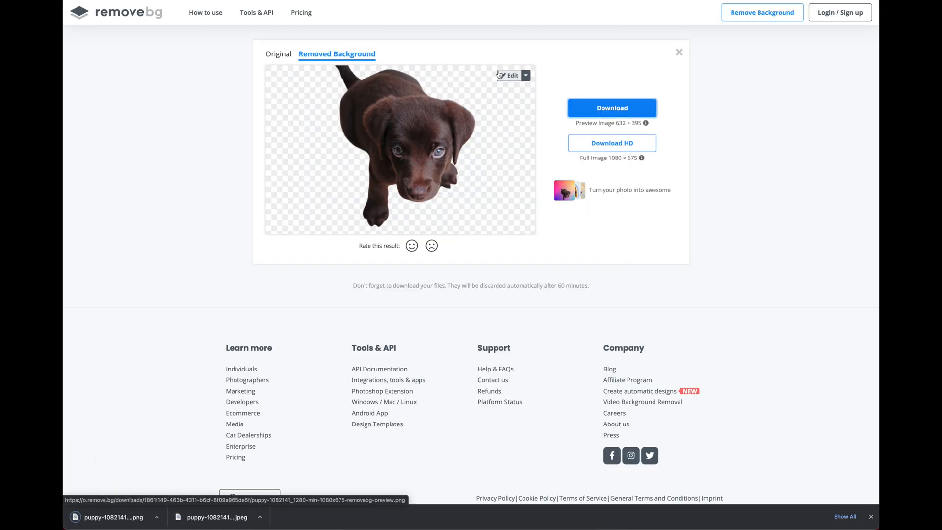
Open the puppy cut-out for editing and examine the available replacement background photos.
left_click(513, 76)
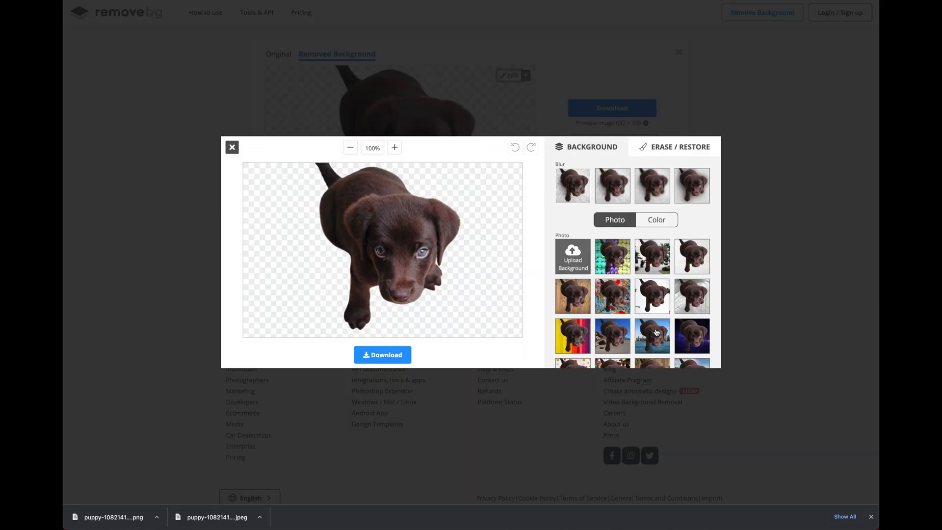
scroll(646, 280, "down", 4)
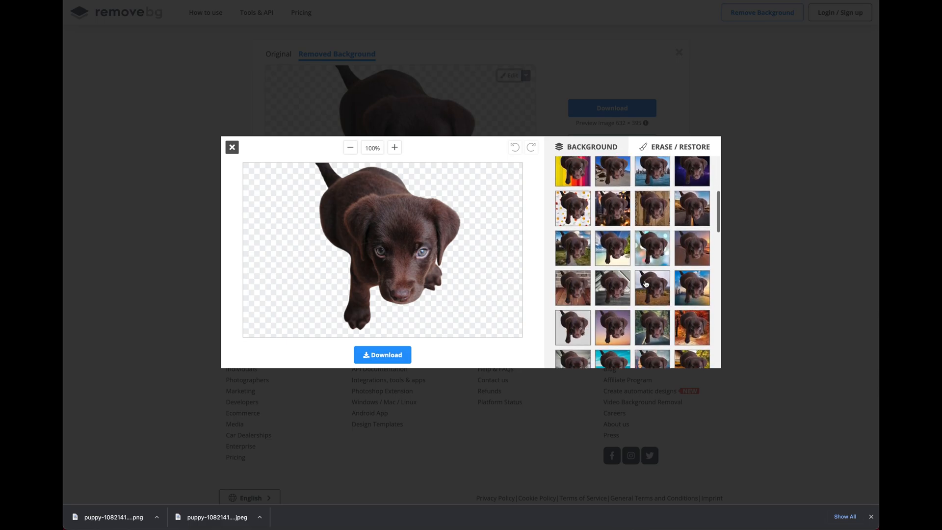
scroll(645, 283, "up", 4)
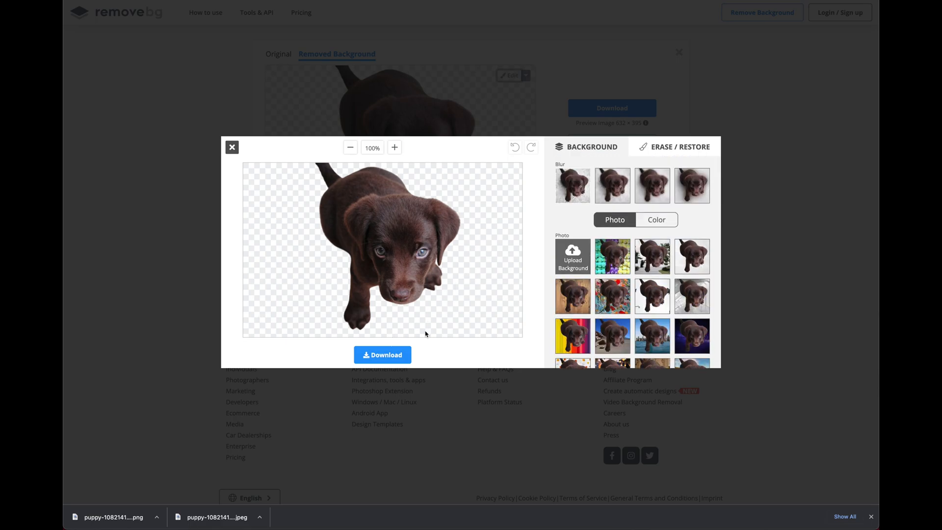
Try restoring the background beside the puppy's head with an enlarged Restore brush, closing the editor without downloading.
left_click(656, 146)
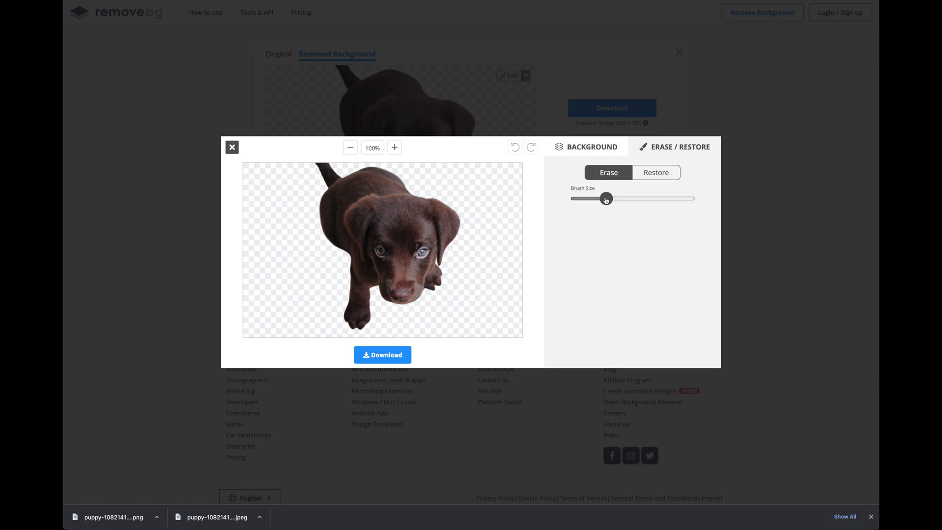
left_click_drag(607, 199, 636, 199)
left_click(656, 172)
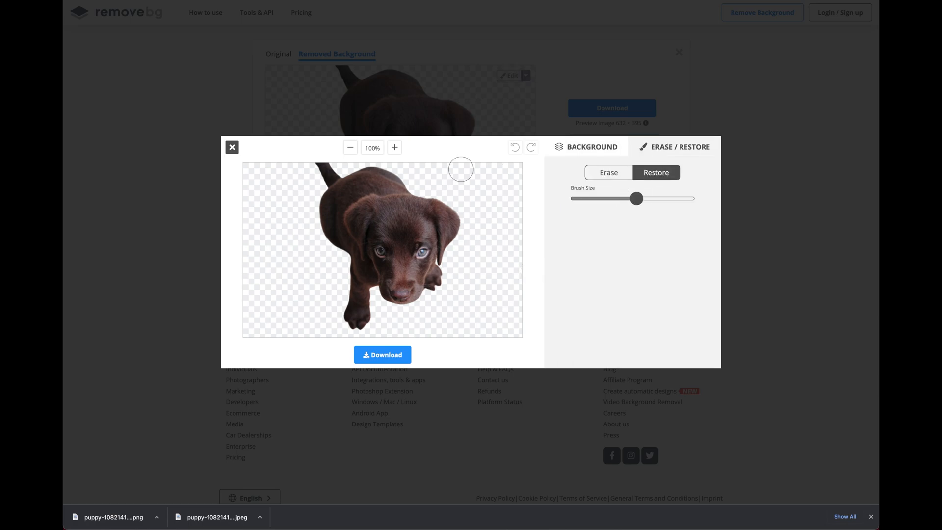
mouse_move(440, 256)
left_mouse_down()
mouse_move(462, 218)
mouse_move(457, 260)
mouse_move(471, 205)
mouse_move(403, 194)
mouse_move(471, 201)
mouse_move(431, 174)
mouse_move(411, 171)
left_mouse_up()
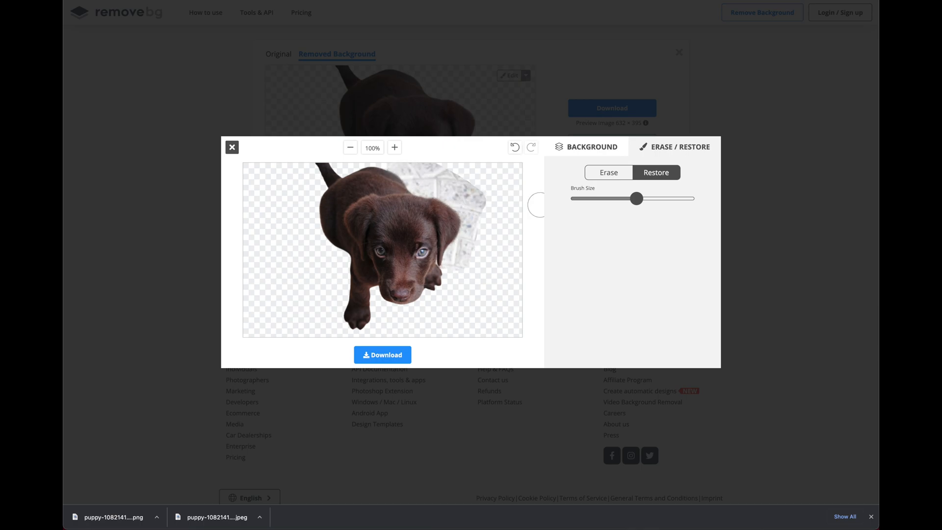
left_click(232, 147)
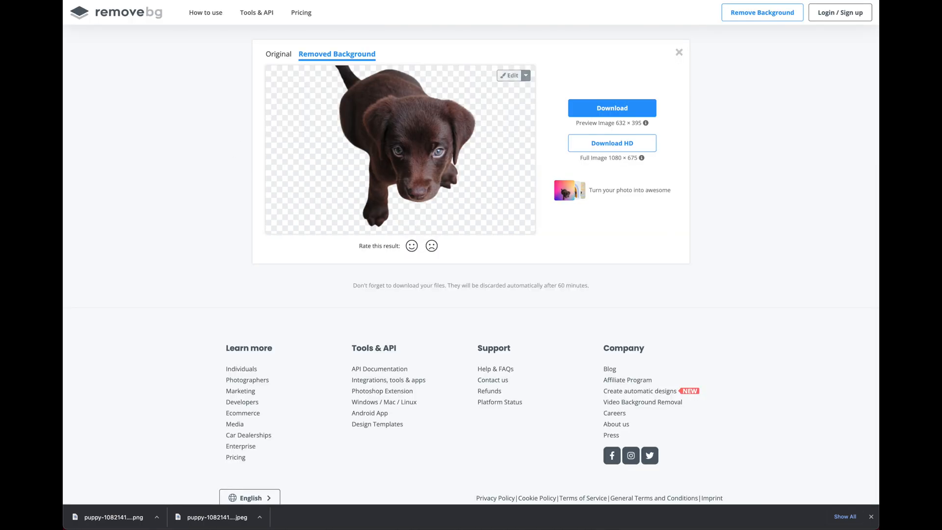
Switch back to the poster drawing, insert the downloaded puppy PNG and move the rounded puppy photo towards the page's right side.
key("ctrl+shift+Tab")
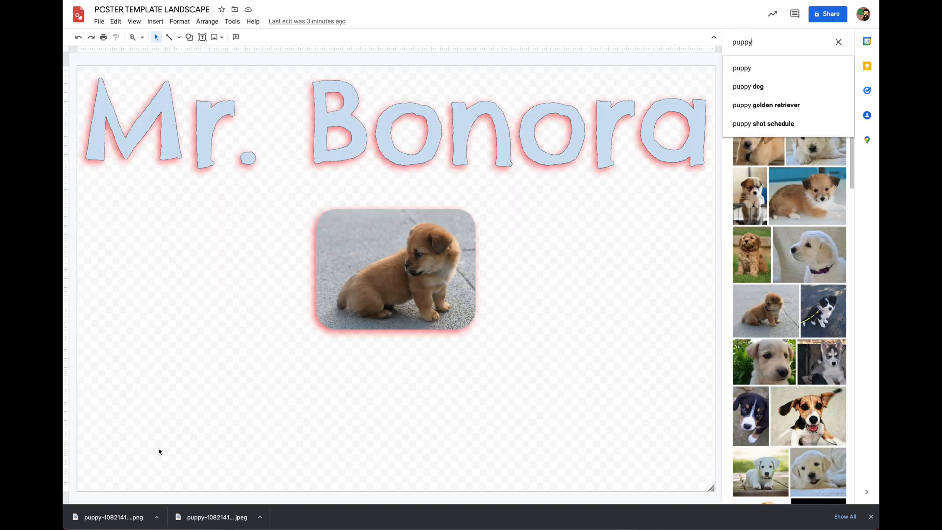
left_click_drag(95, 508, 224, 176)
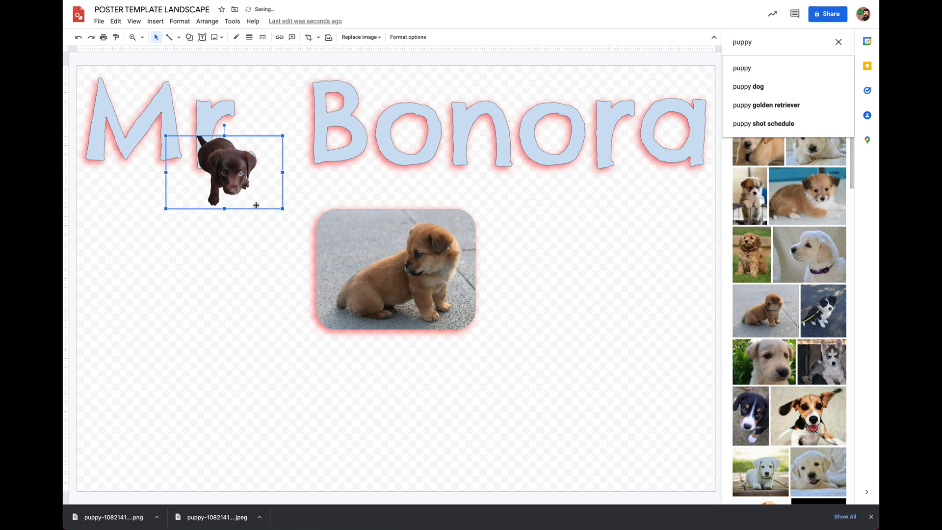
left_click_drag(361, 255, 554, 224)
left_click(238, 177)
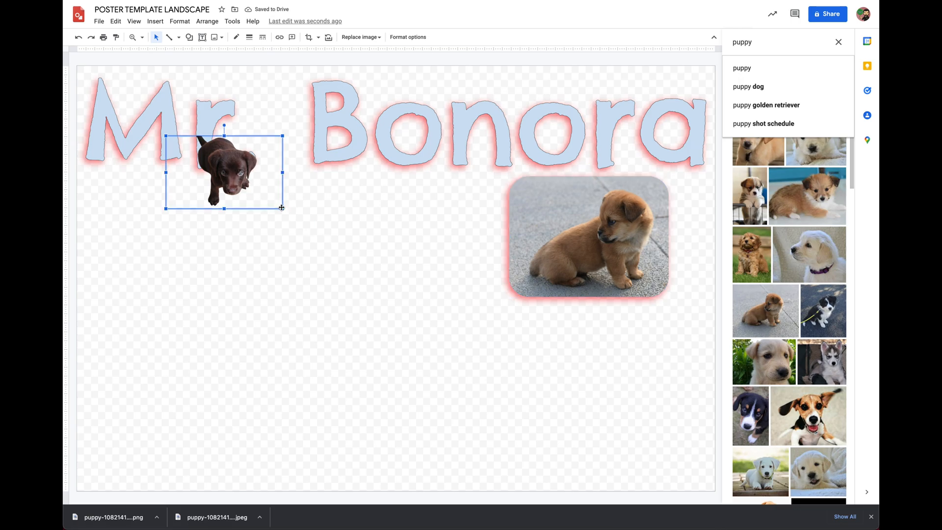
Enlarge the brown puppy cut-out until it covers most of the poster page, repositioning it over the title.
left_click_drag(283, 209, 537, 474)
left_click_drag(495, 363, 401, 288)
left_click_drag(606, 390, 726, 469)
left_click_drag(413, 306, 400, 293)
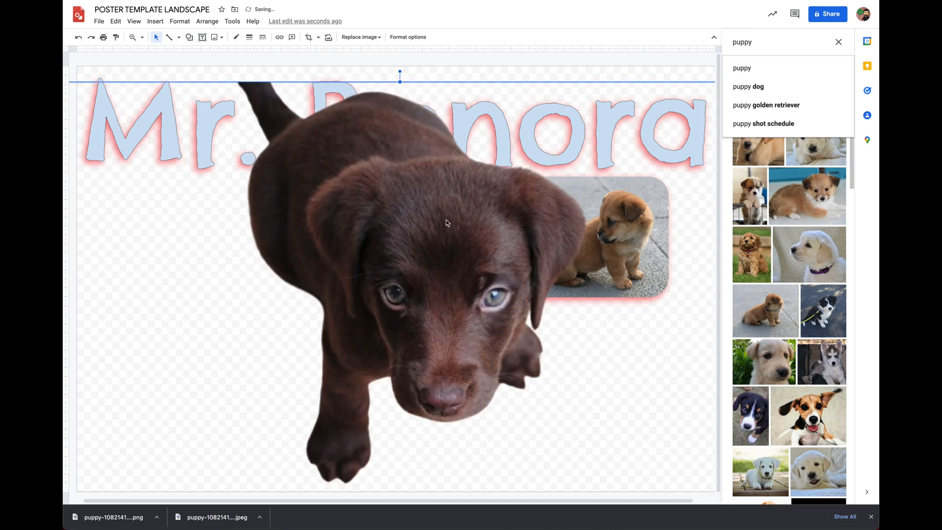
left_click_drag(492, 263, 442, 219)
left_click_drag(684, 457, 591, 356)
left_click_drag(356, 190, 471, 240)
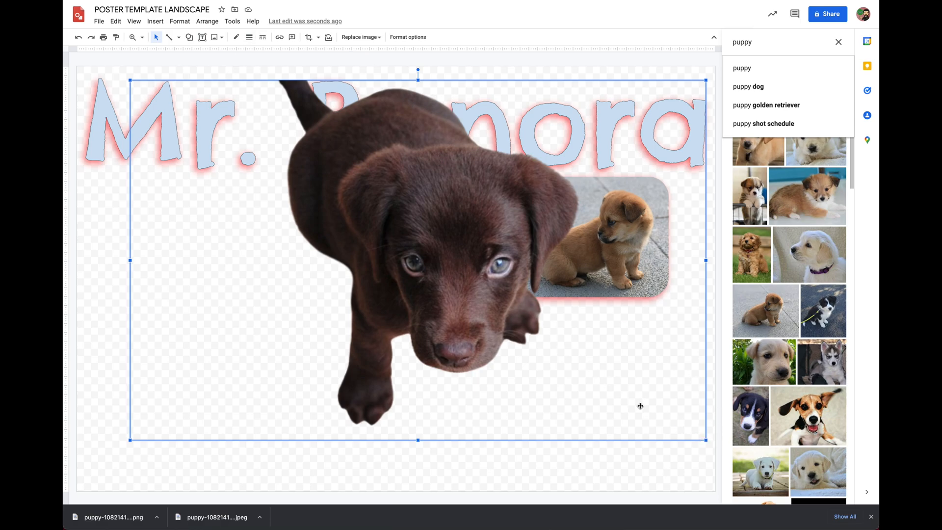
Shrink the brown puppy cut-out and place it just below the rounded puppy photo, overlapping its lower edge.
left_click_drag(706, 440, 530, 330)
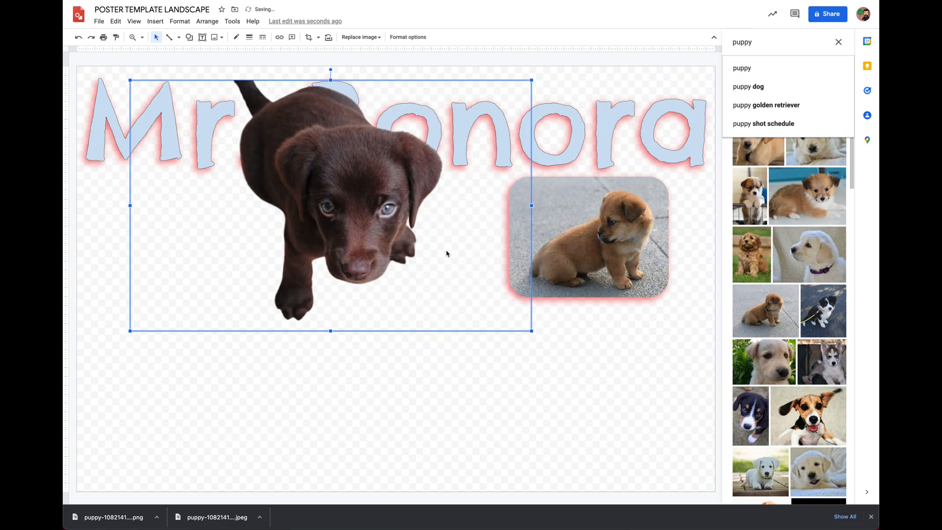
left_click_drag(386, 182, 411, 278)
left_click_drag(559, 429, 453, 363)
left_click_drag(330, 299, 378, 338)
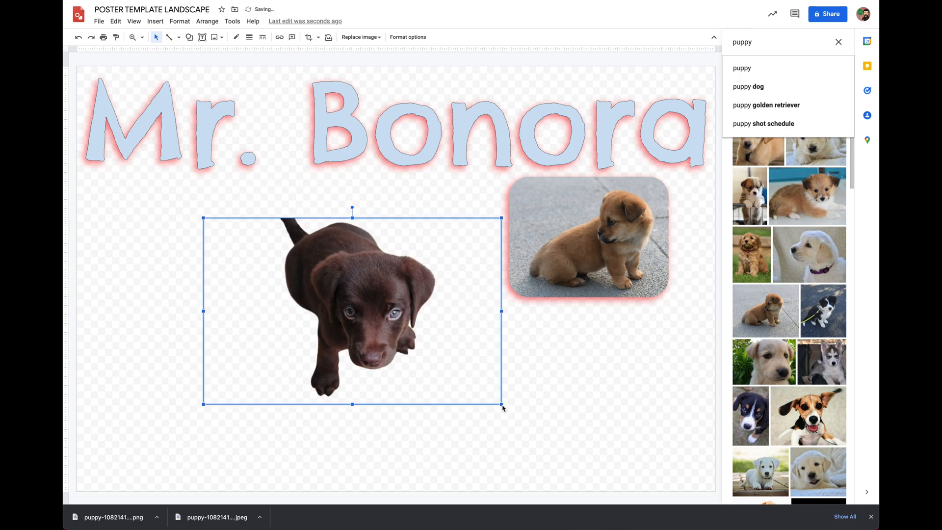
left_click_drag(501, 404, 397, 338)
left_click_drag(324, 289, 526, 347)
mouse_move(613, 333)
left_mouse_down()
mouse_move(546, 238)
mouse_move(612, 339)
left_mouse_up()
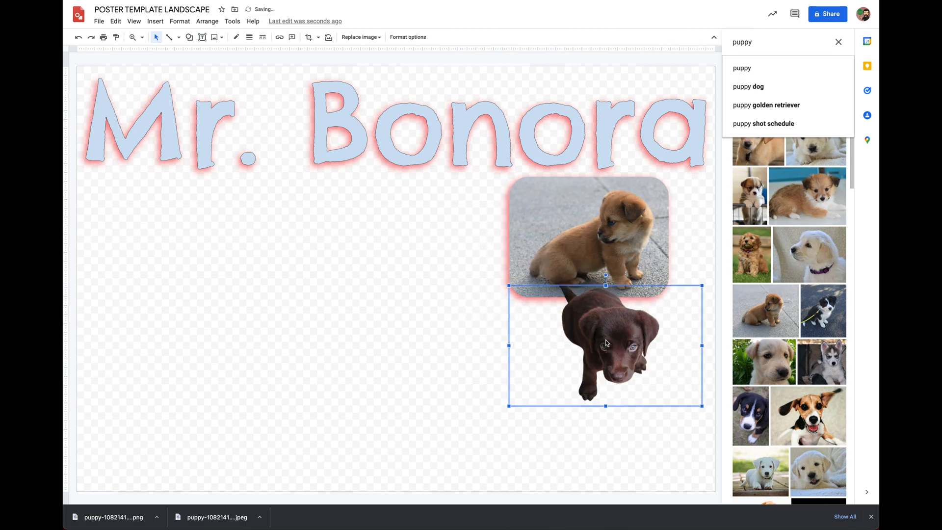
Send the brown puppy cut-out to the back of the drawing and shift it slightly beneath the rounded photo.
left_click(451, 357)
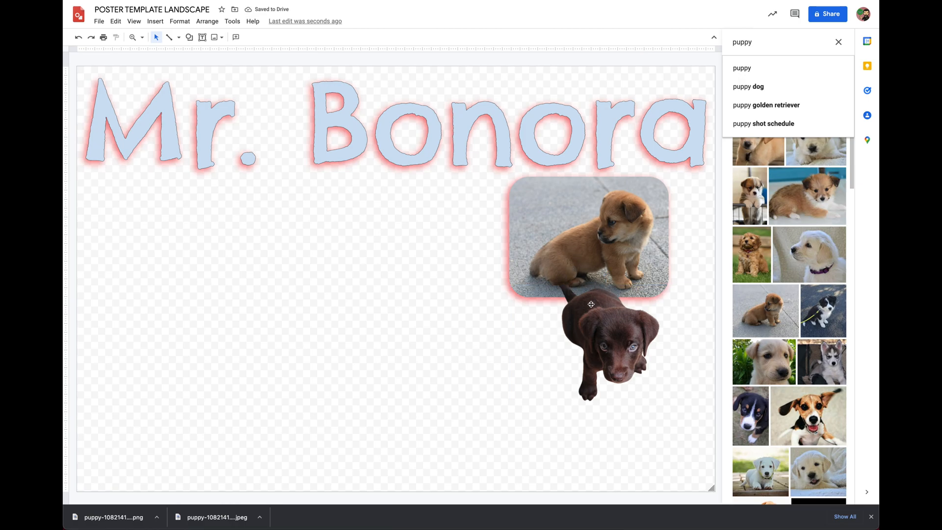
right_click(607, 331)
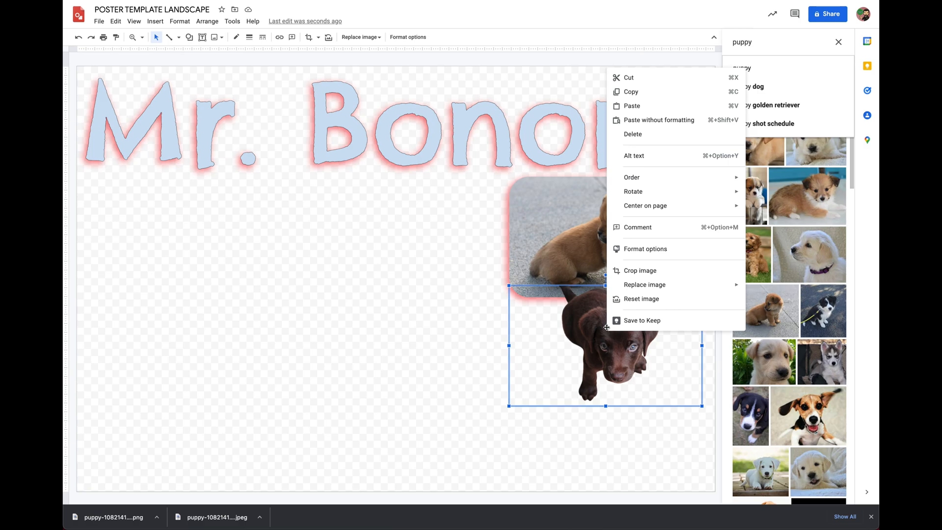
mouse_move(622, 177)
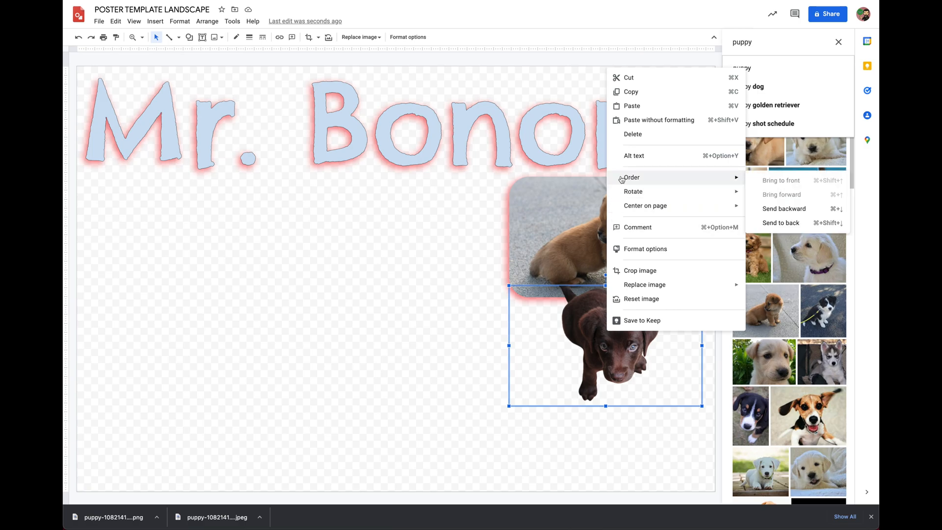
left_click(788, 223)
left_click(465, 301)
left_click_drag(628, 344, 616, 343)
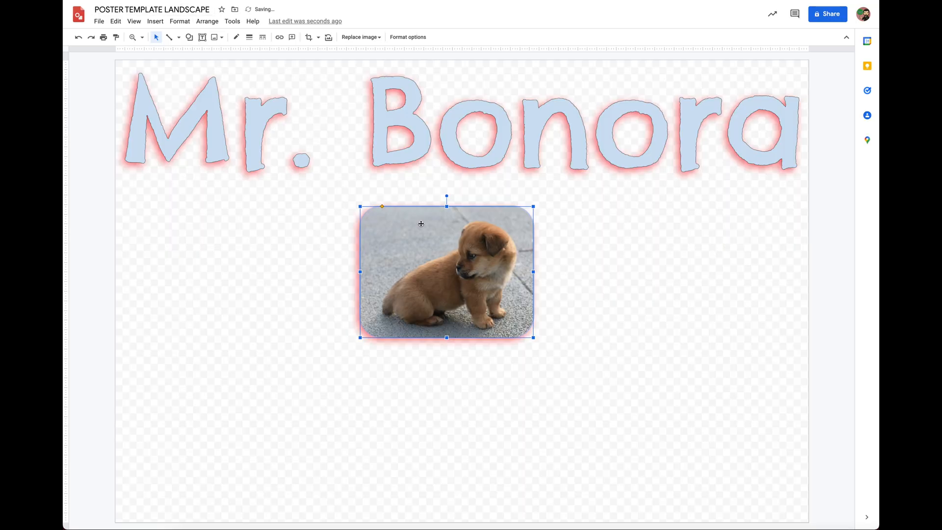
Align the rounded puppy photo to the page's horizontal centre and draw a text box below the first word of the title.
left_click_drag(418, 221, 439, 228)
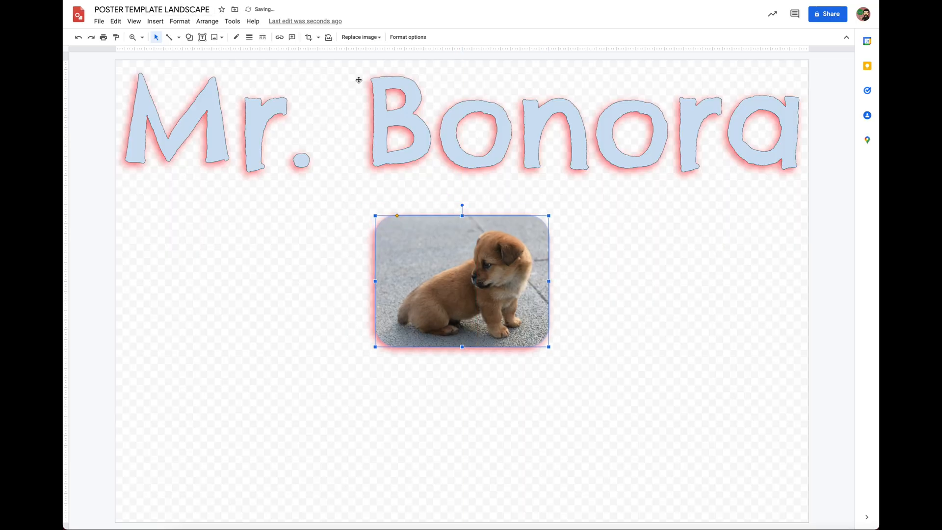
left_click(179, 21)
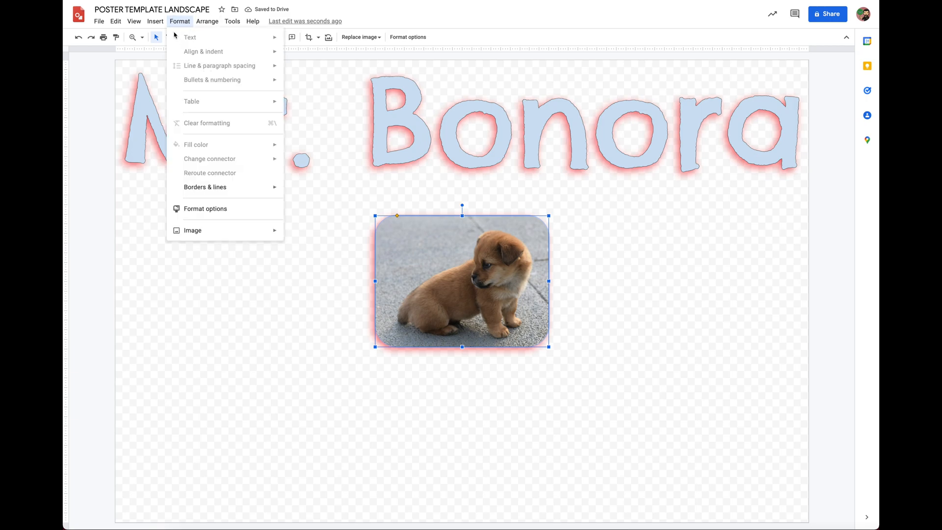
mouse_move(155, 21)
left_click(179, 51)
left_click_drag(134, 181, 310, 459)
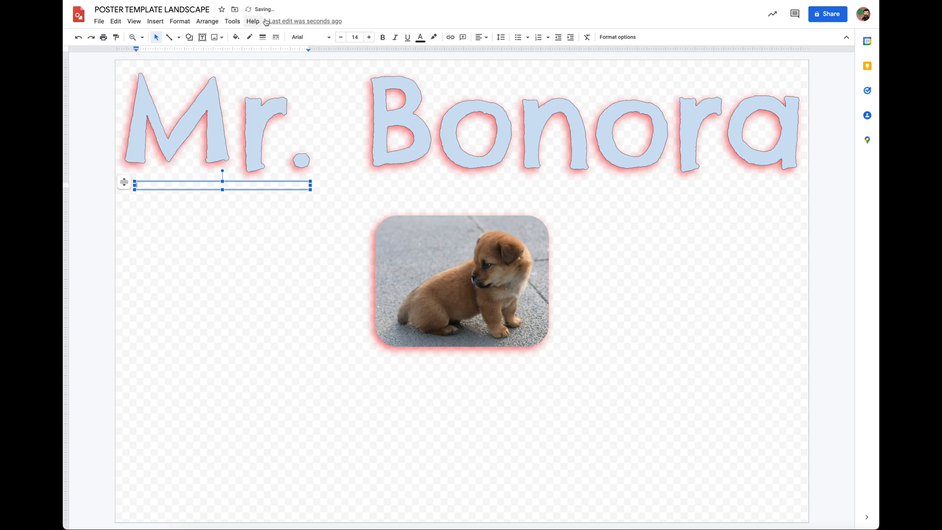
Set the text box's font size to 50 and enter "How's this?" in it.
left_click(353, 37)
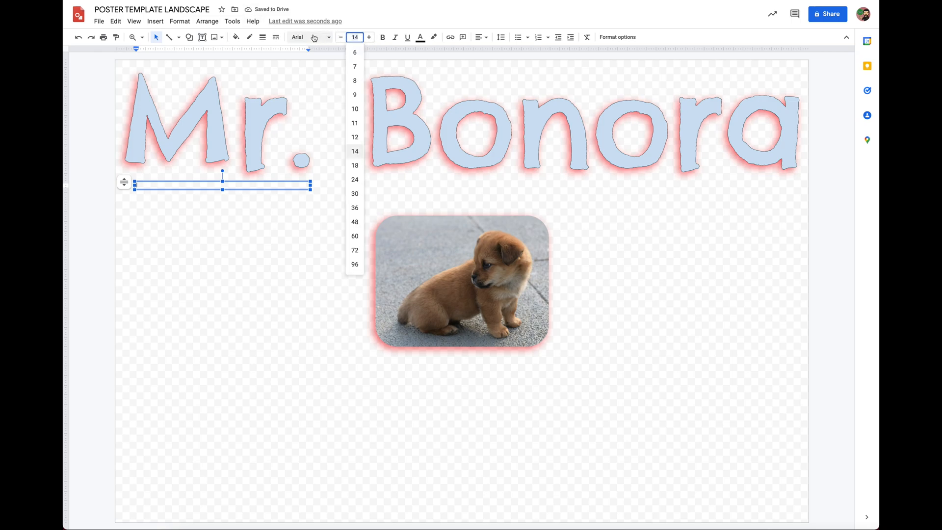
type("50")
key("Return")
type("How's this?")
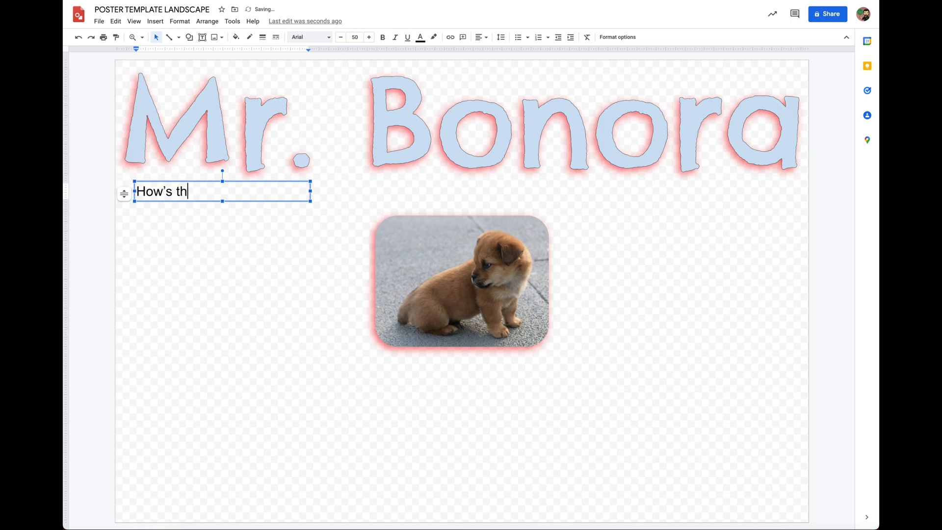